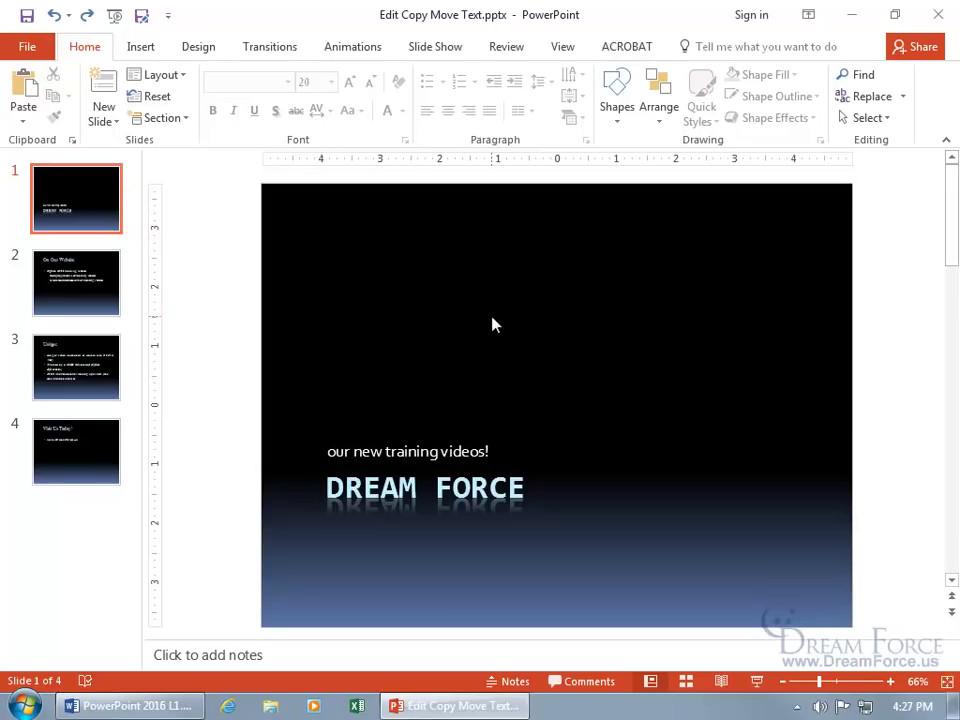
# View slide 3, widen the slide thumbnail pane, narrow it back to roughly its original width, and return to slide 1
pyautogui.click(212, 256)
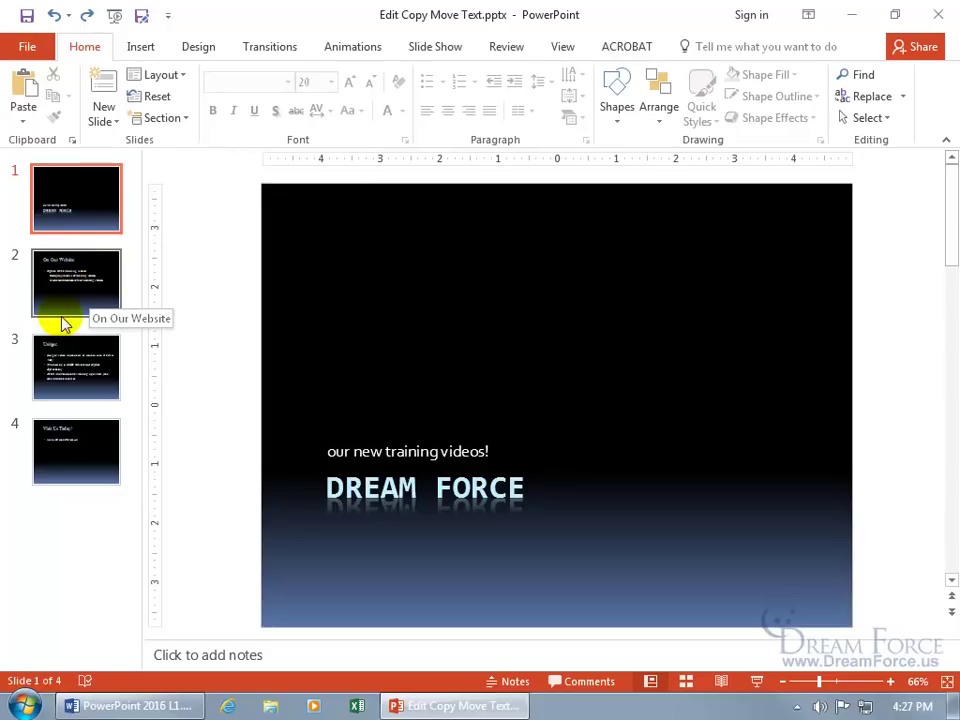
pyautogui.click(69, 369)
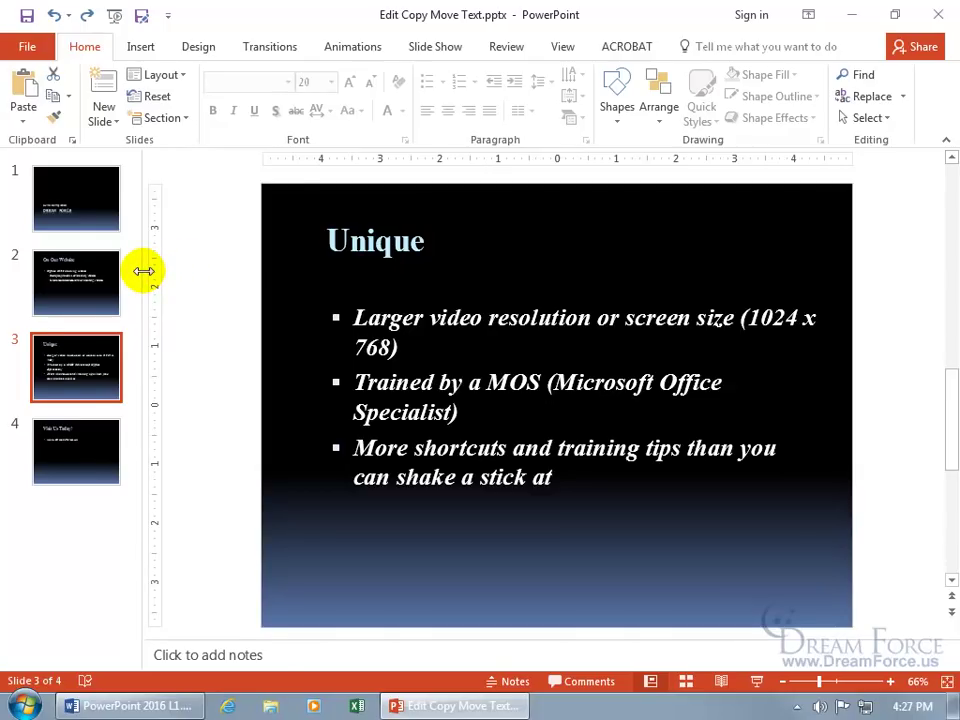
pyautogui.moveTo(144, 271); pyautogui.dragTo(230, 271)
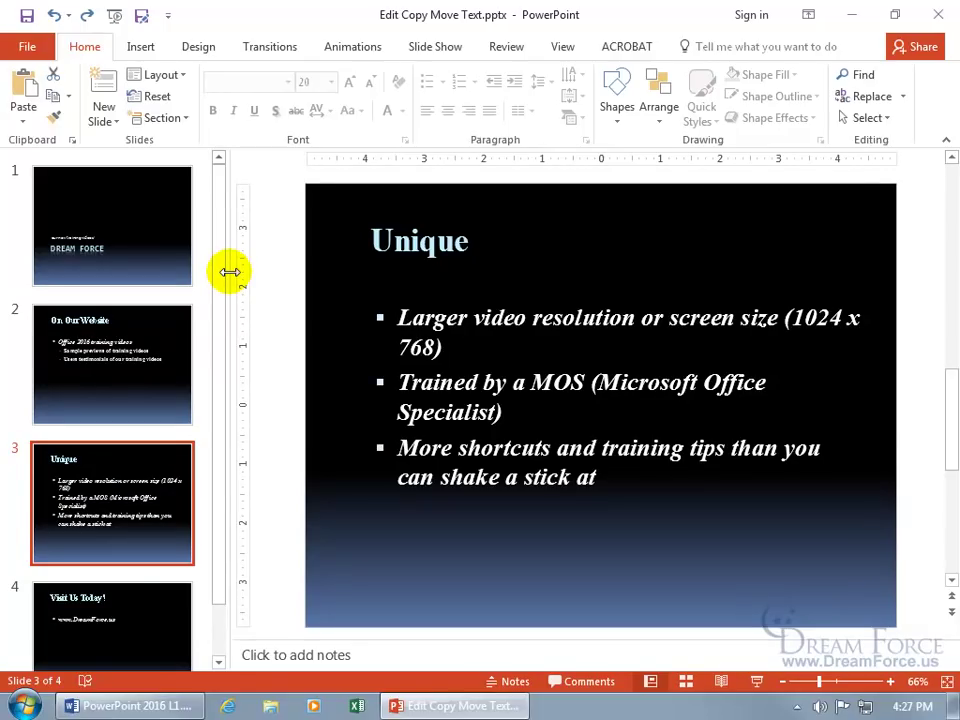
pyautogui.moveTo(230, 271); pyautogui.dragTo(150, 317)
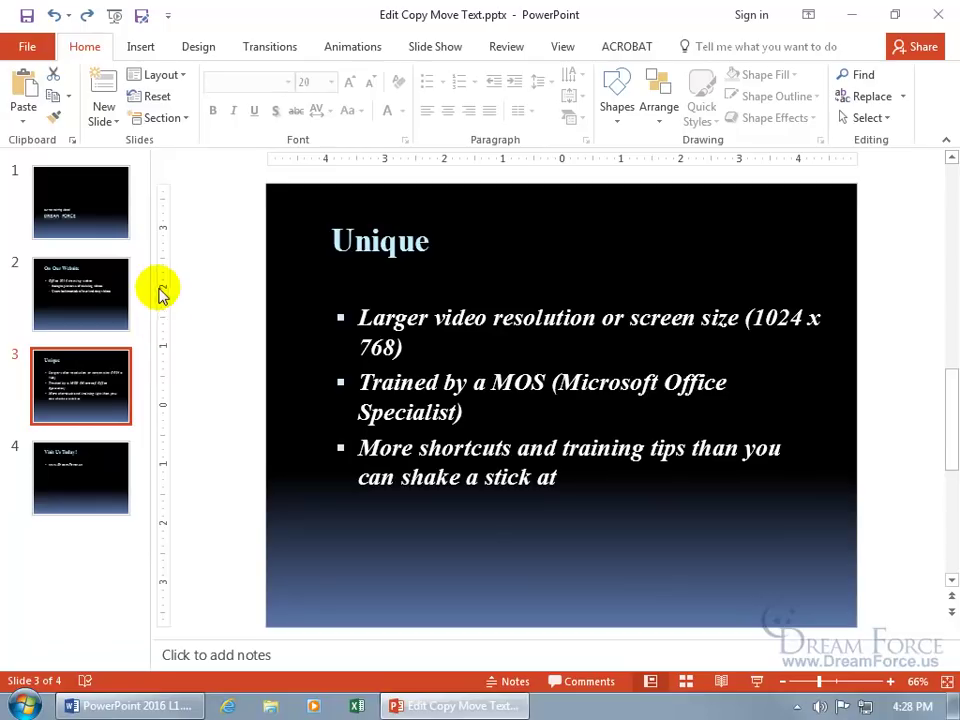
pyautogui.click(107, 214)
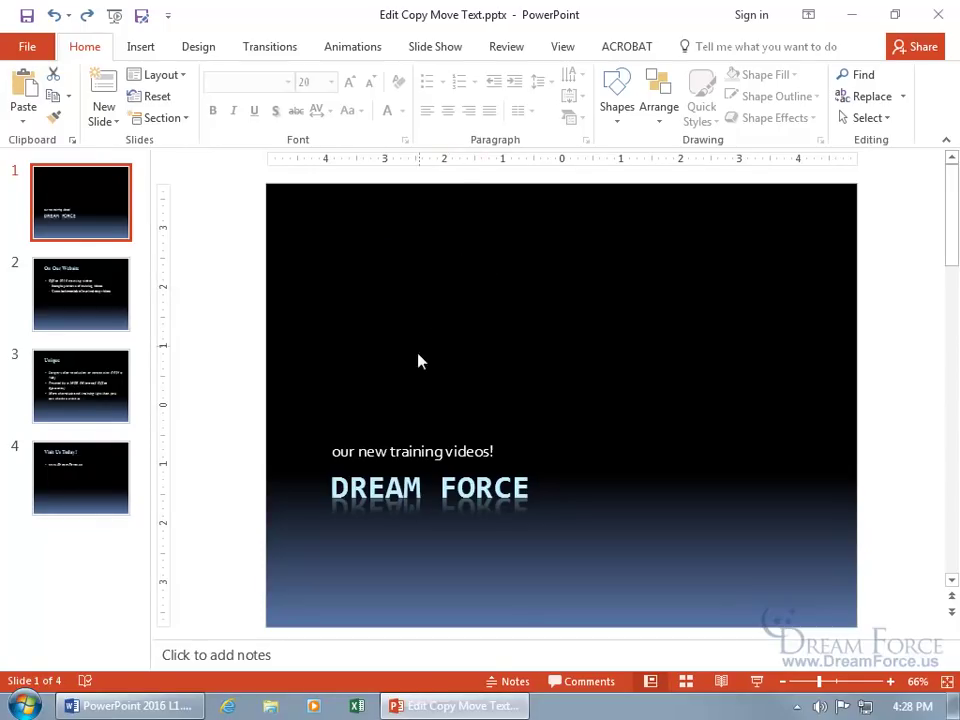
# Move the "our new training videos!" text box up toward the slide's middle and return it to its place above the DREAM FORCE title
pyautogui.click(408, 420)
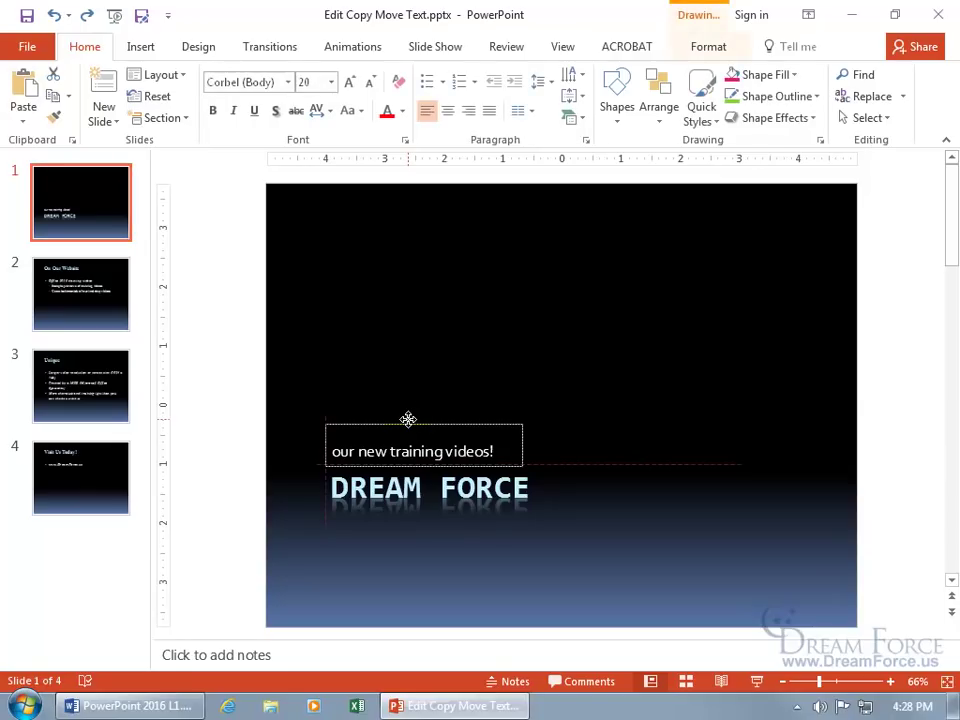
pyautogui.moveTo(408, 420); pyautogui.dragTo(501, 313)
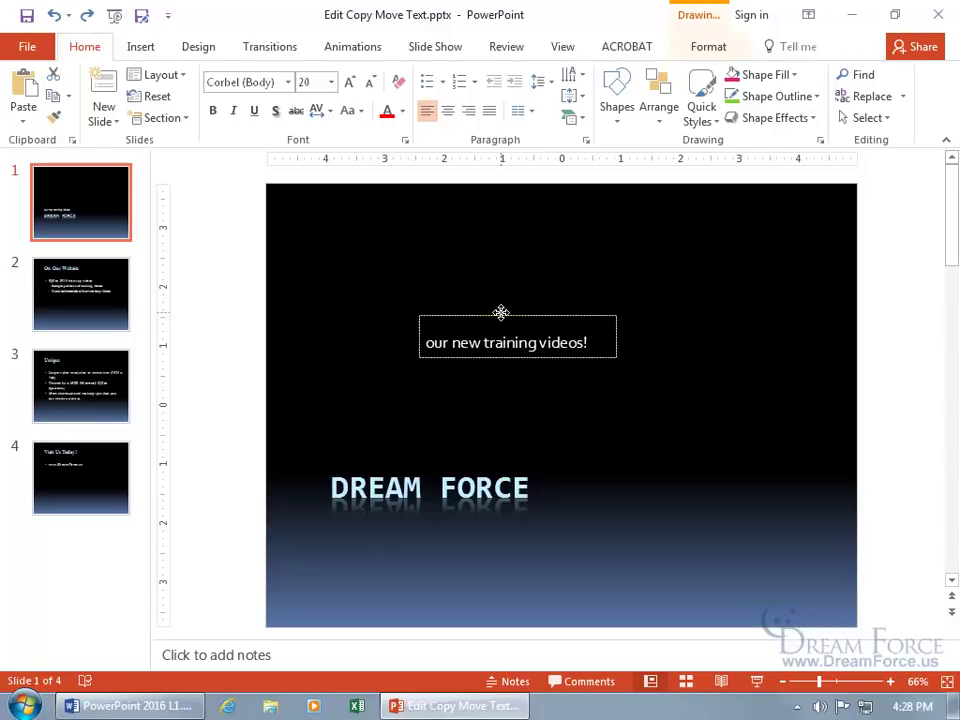
pyautogui.moveTo(501, 313); pyautogui.dragTo(415, 418)
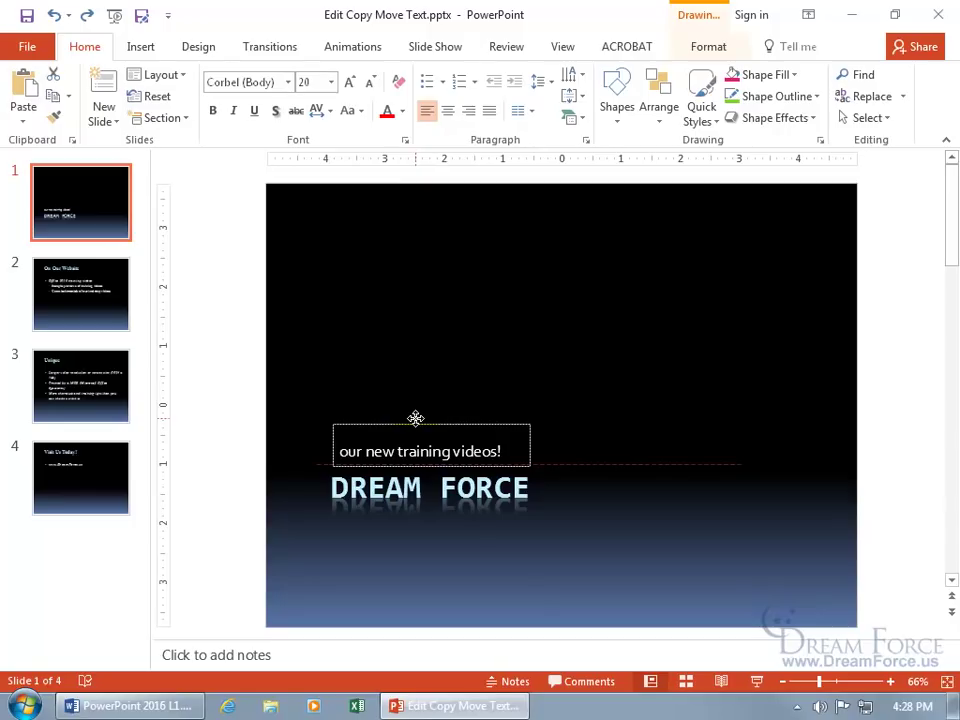
pyautogui.moveTo(415, 418); pyautogui.dragTo(405, 417)
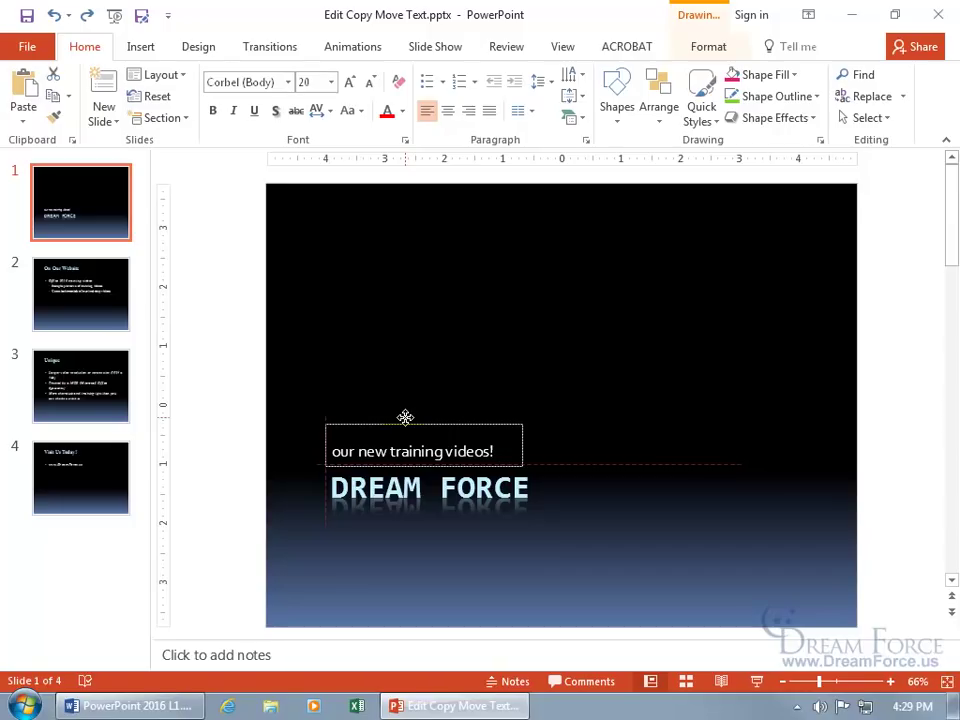
pyautogui.moveTo(405, 417); pyautogui.dragTo(405, 417)
pyautogui.click(530, 335)
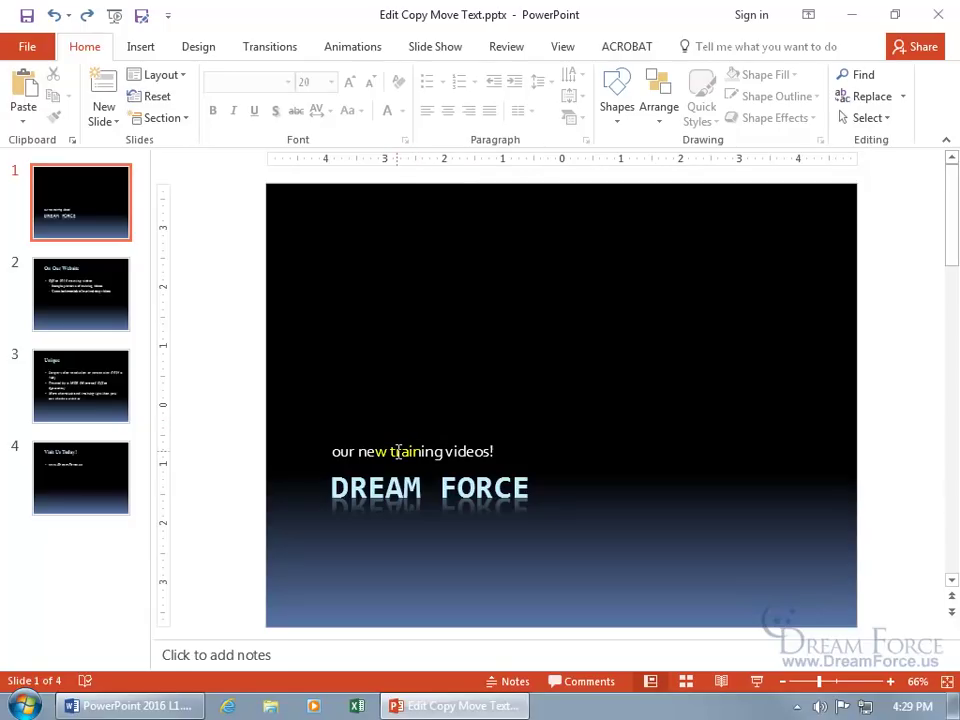
# Insert "star" inside the word "new" in the subtitle, remove it, and delete and retype the letter "e"
pyautogui.click(366, 450)
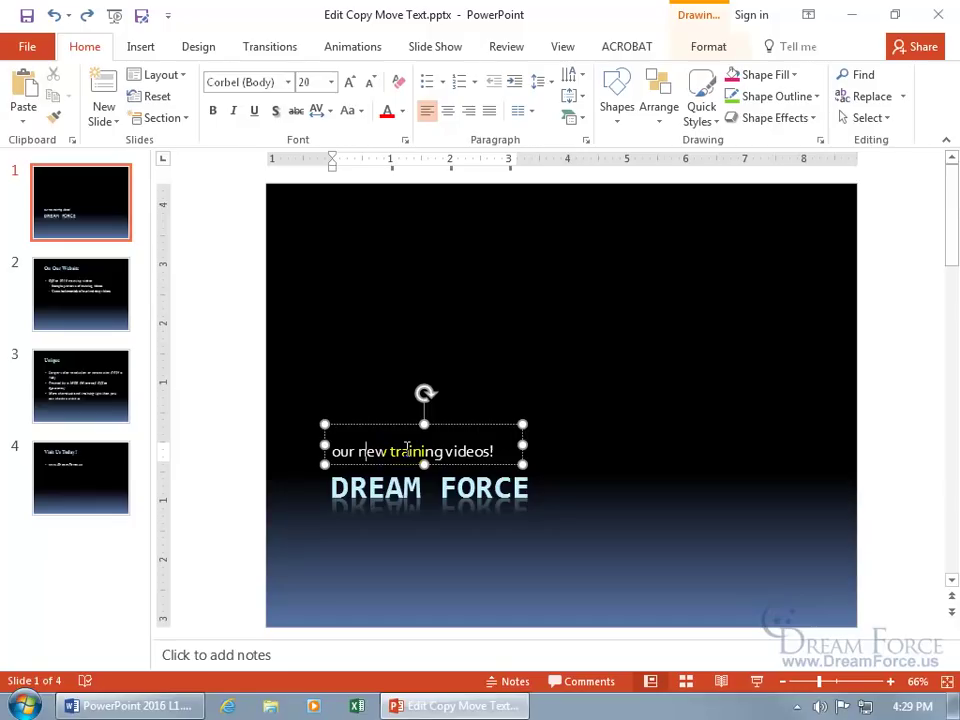
pyautogui.write('star')
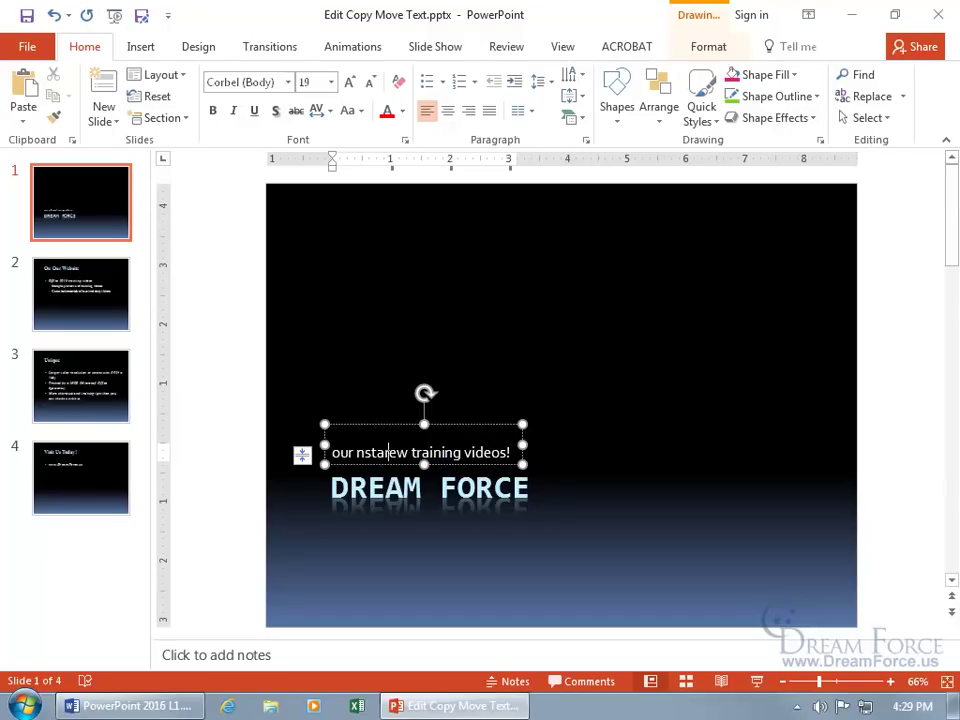
pyautogui.press('BackSpace')
pyautogui.press('BackSpace')
pyautogui.press('BackSpace')
pyautogui.press('BackSpace')
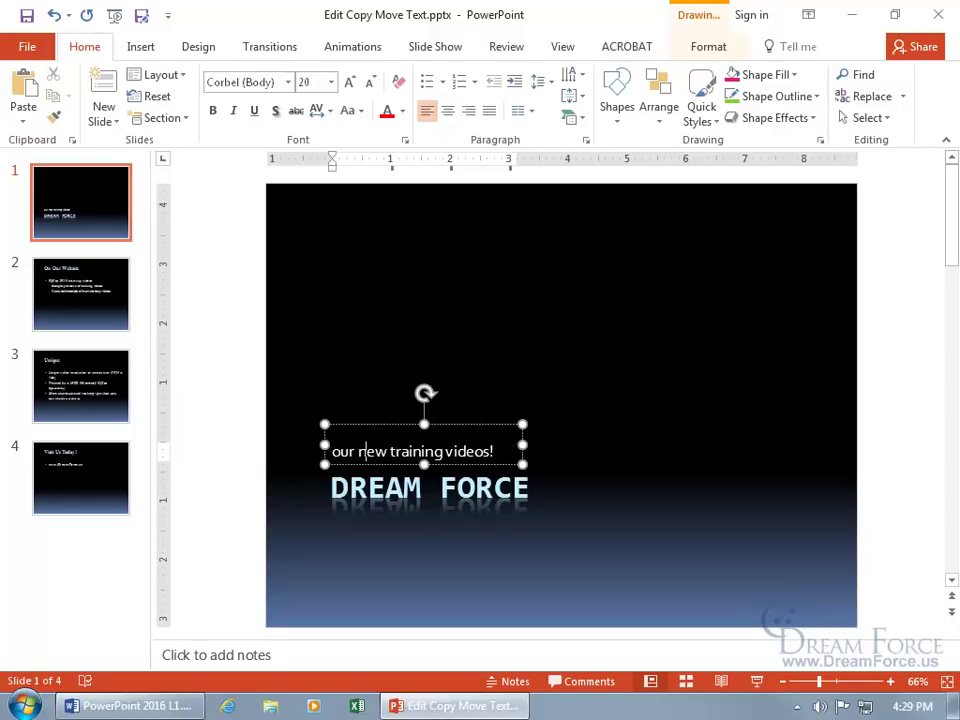
pyautogui.press('Delete')
pyautogui.write('e')
# Capitalize the first letter of the slide 1 subtitle so it reads "Our new training videos!"
pyautogui.press('Left')
pyautogui.press('Left')
pyautogui.press('Left')
pyautogui.press('Left')
pyautogui.press('Left')
pyautogui.press('BackSpace')
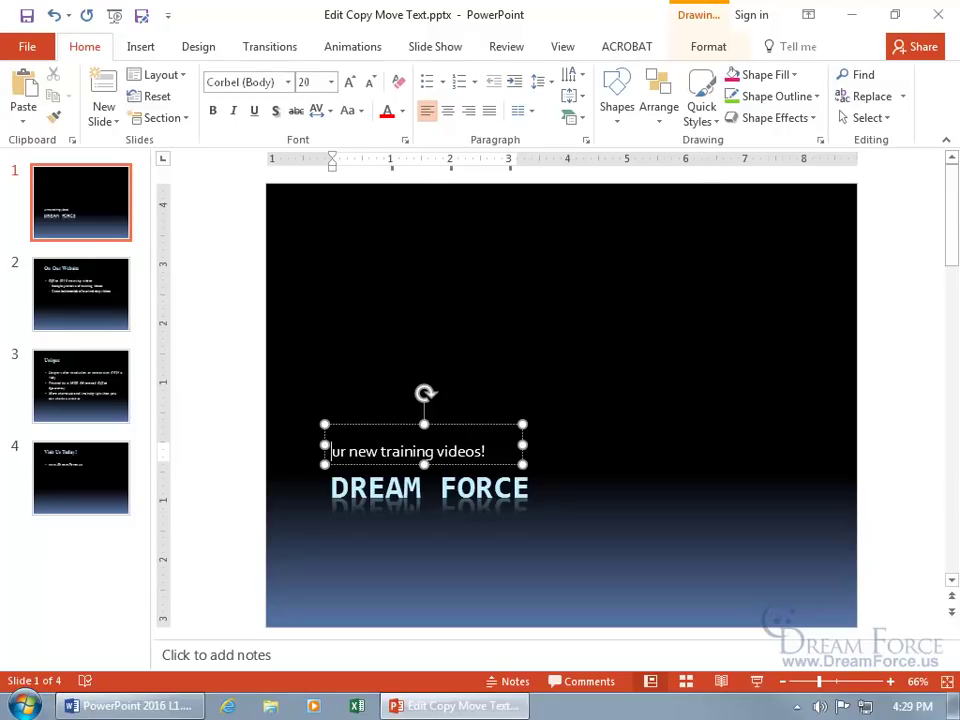
pyautogui.write('O')
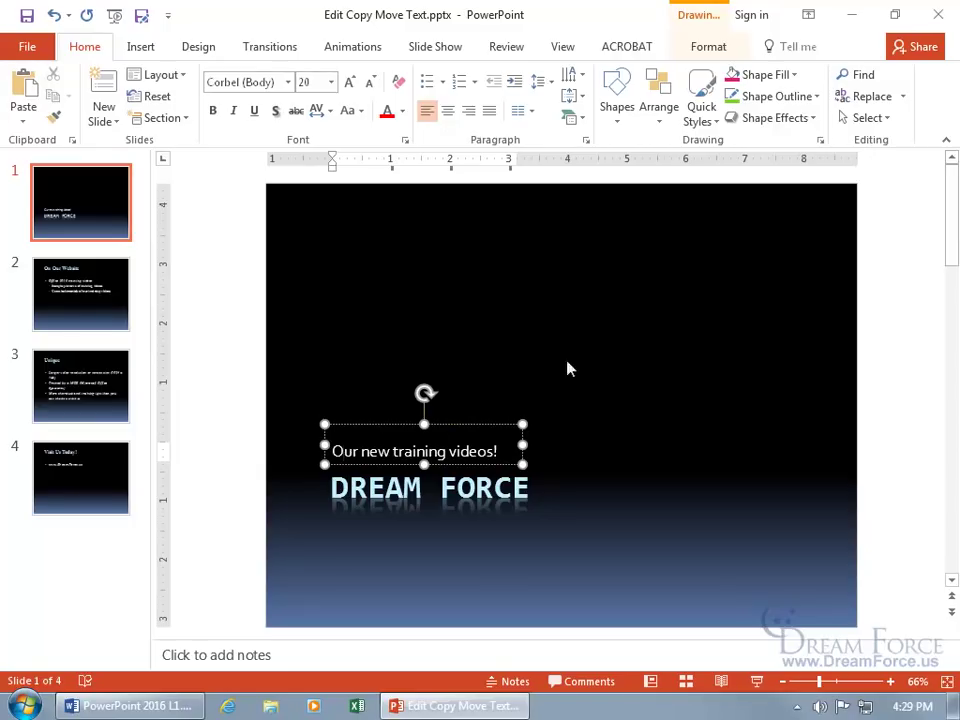
pyautogui.click(645, 318)
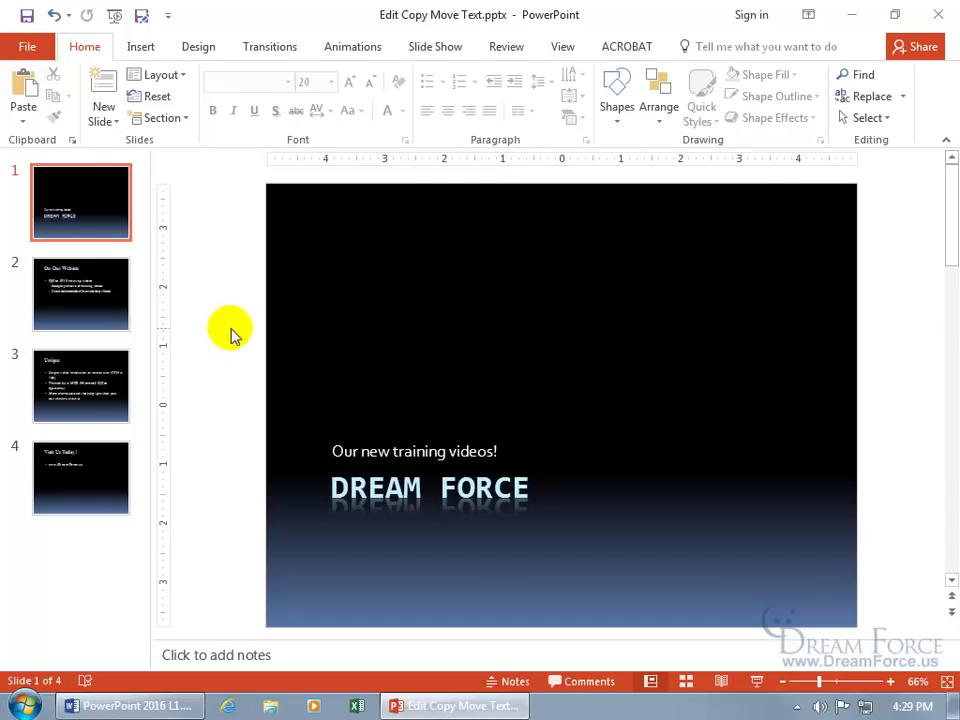
# Open slide 2 and copy the whole sub-bullet "Sample previews of training videos" to the clipboard
pyautogui.click(85, 309)
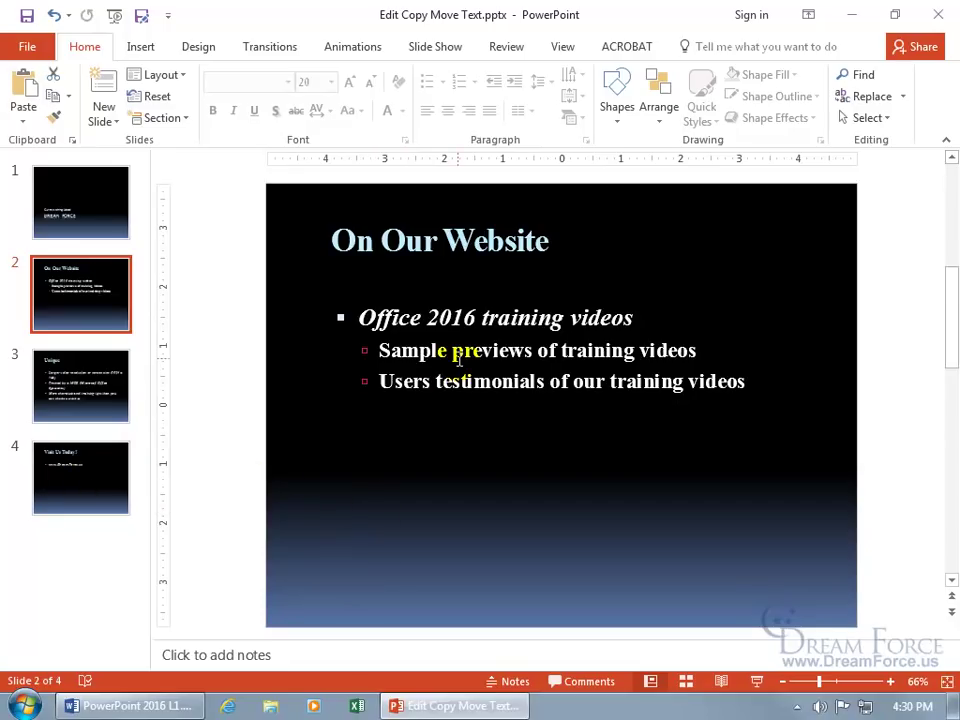
pyautogui.click(521, 347)
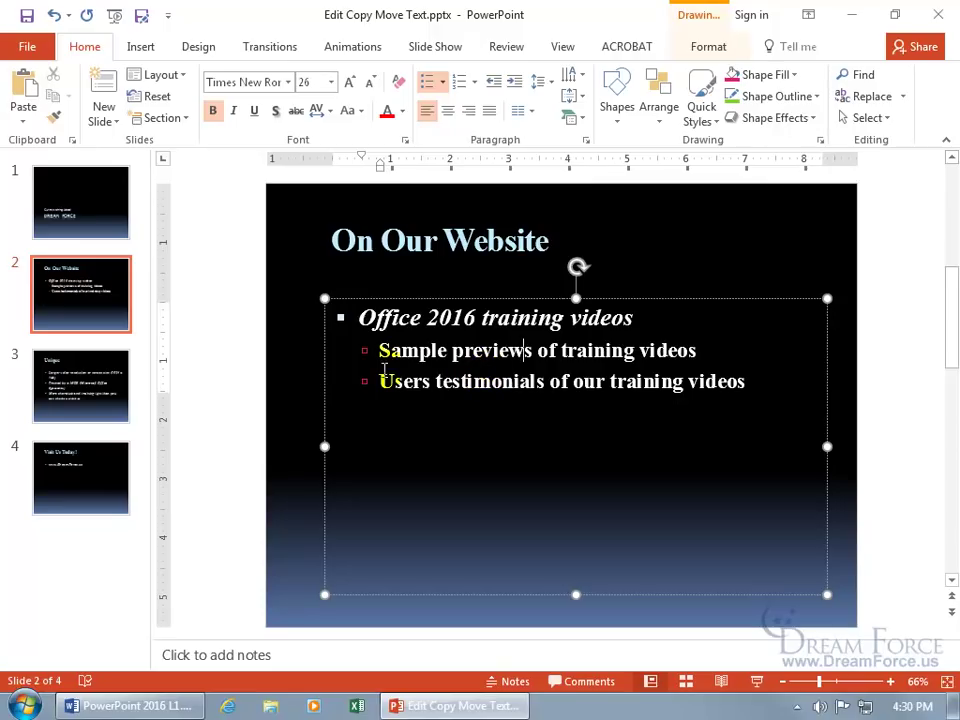
pyautogui.click(702, 350)
pyautogui.moveTo(702, 350); pyautogui.dragTo(400, 352)
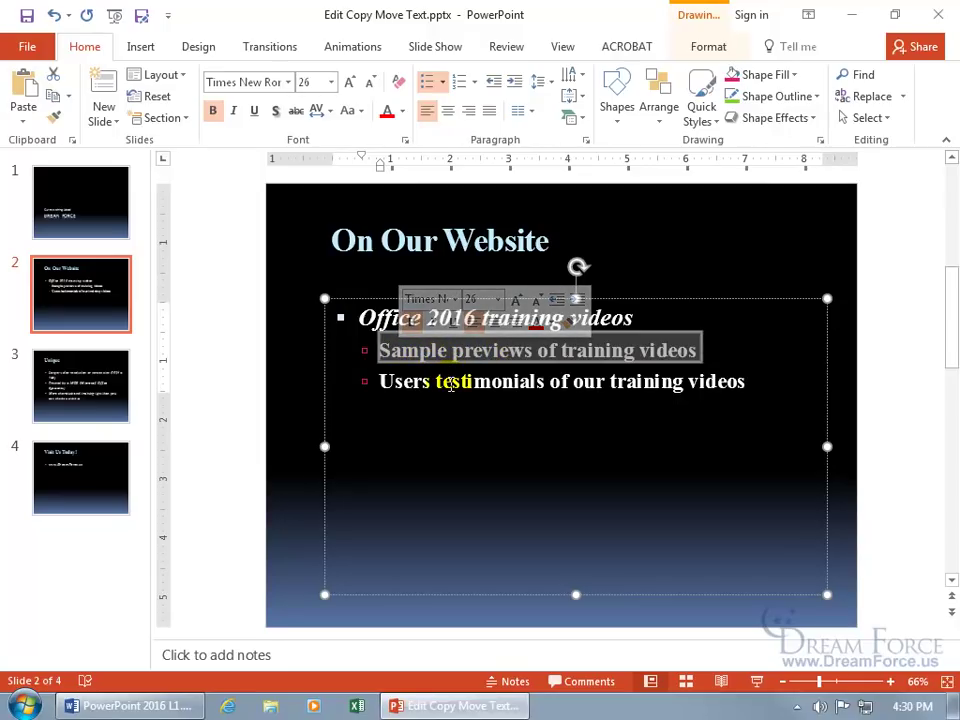
pyautogui.click(537, 382)
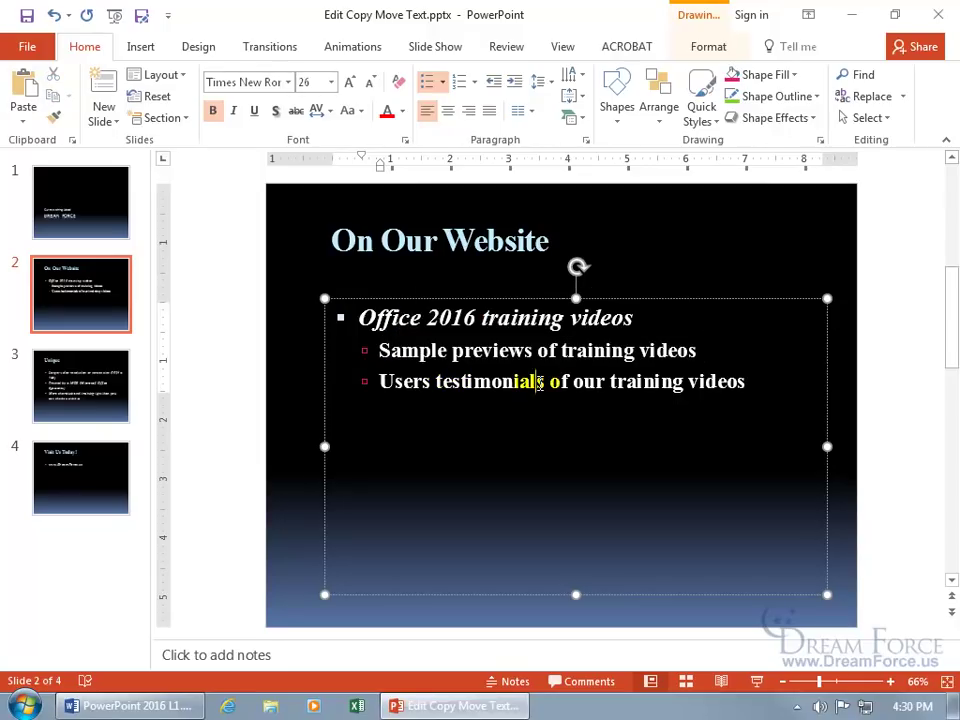
pyautogui.doubleClick(592, 355)
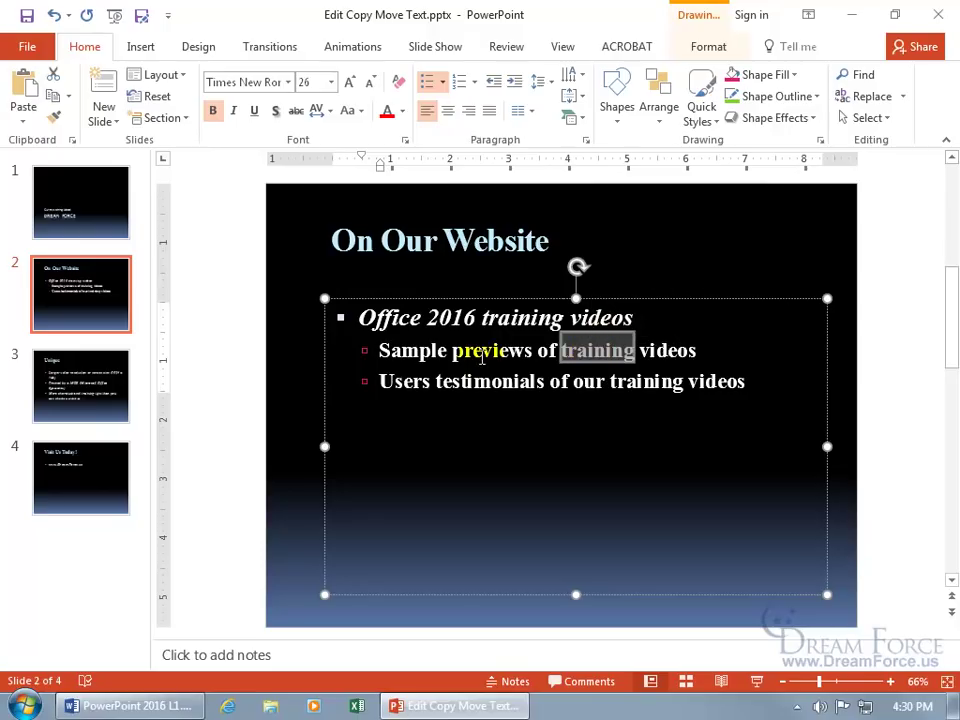
pyautogui.click(538, 352)
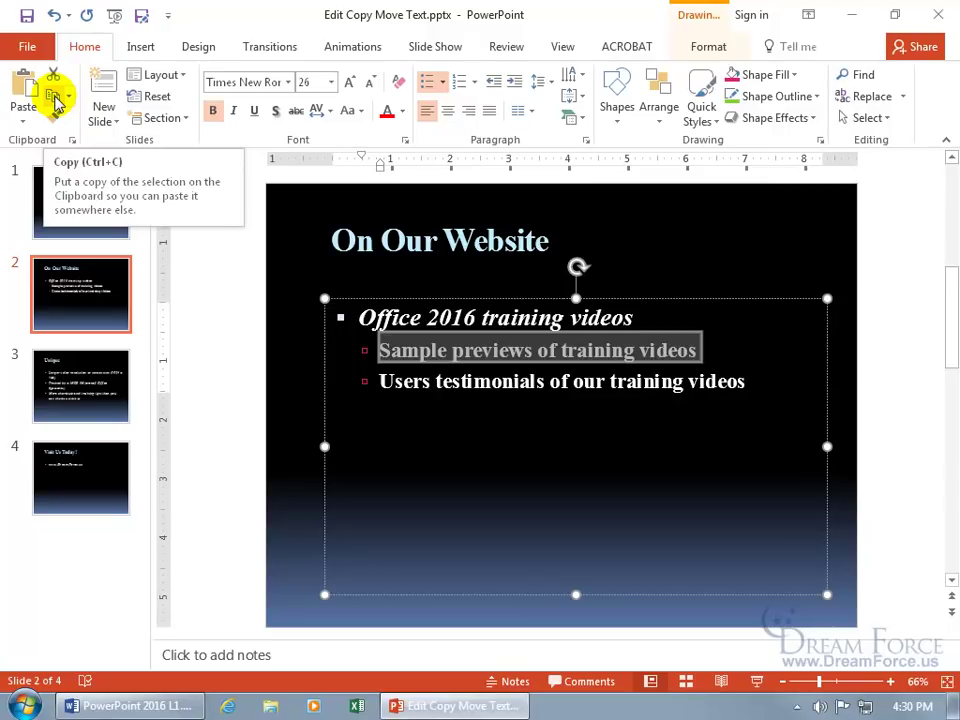
pyautogui.click(56, 98)
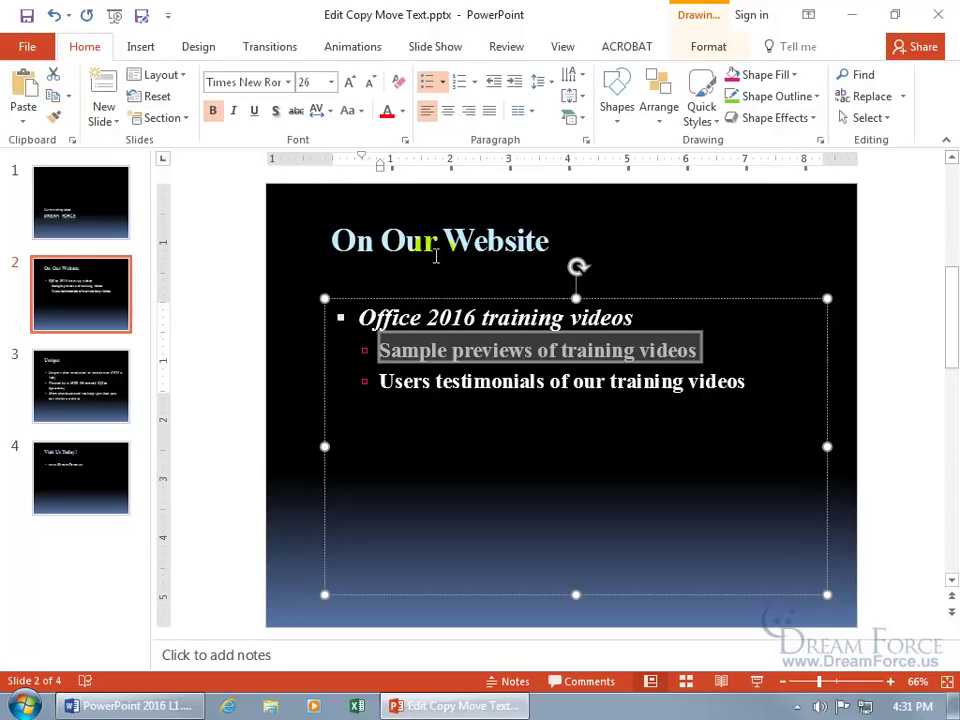
# Place a copy of the "Sample previews of training videos" line inside the word "testimonials" in the bullet below, and undo it
pyautogui.rightClick(490, 349)
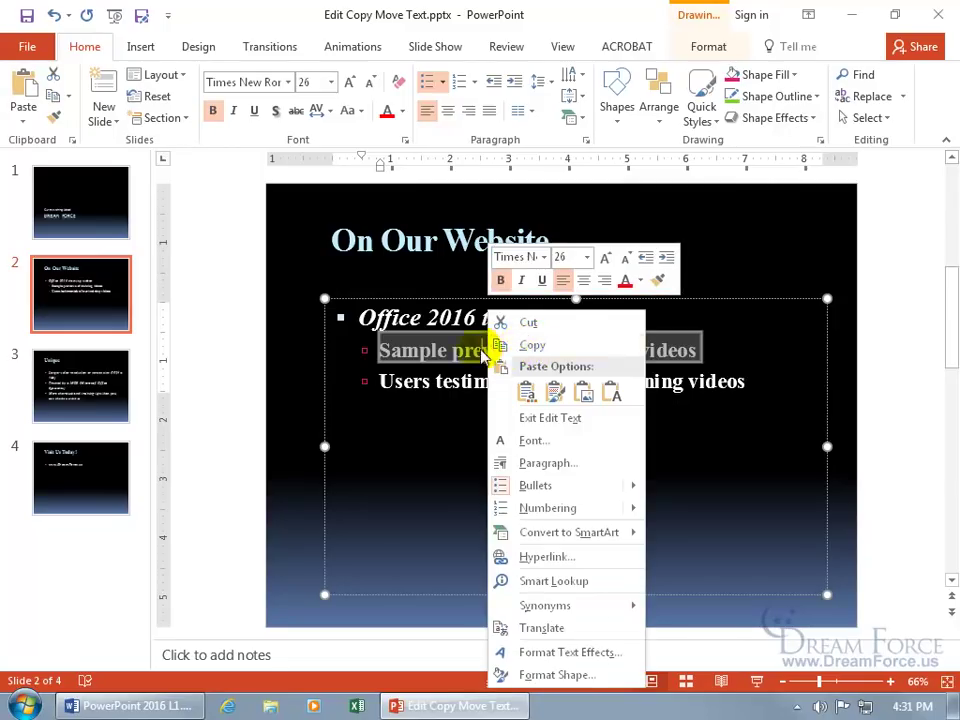
pyautogui.moveTo(466, 356); pyautogui.dragTo(508, 394)
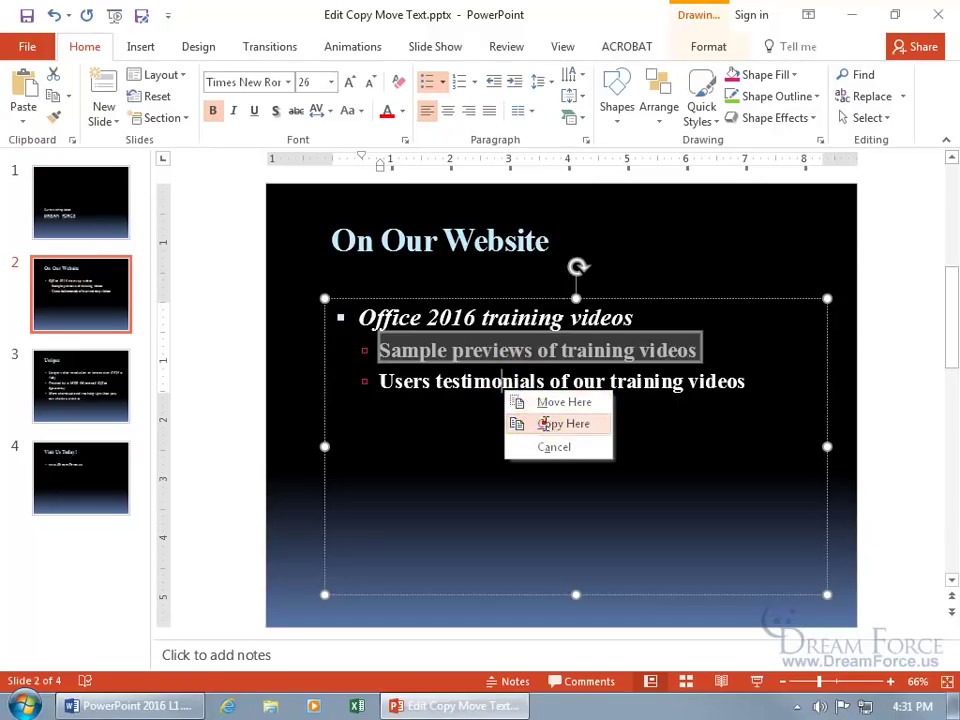
pyautogui.click(540, 423)
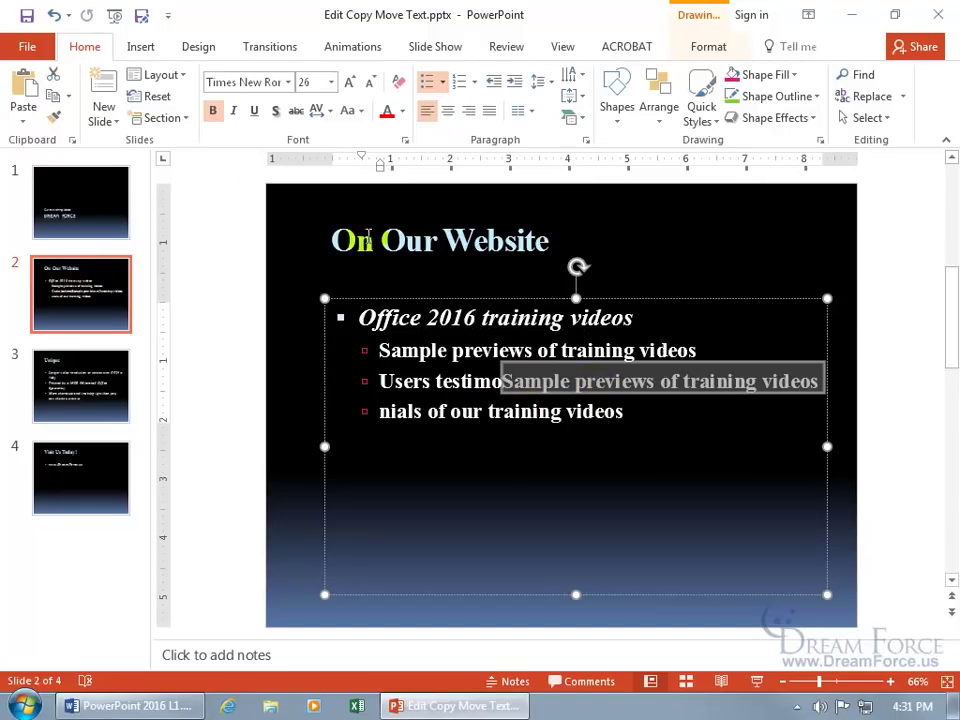
pyautogui.click(54, 18)
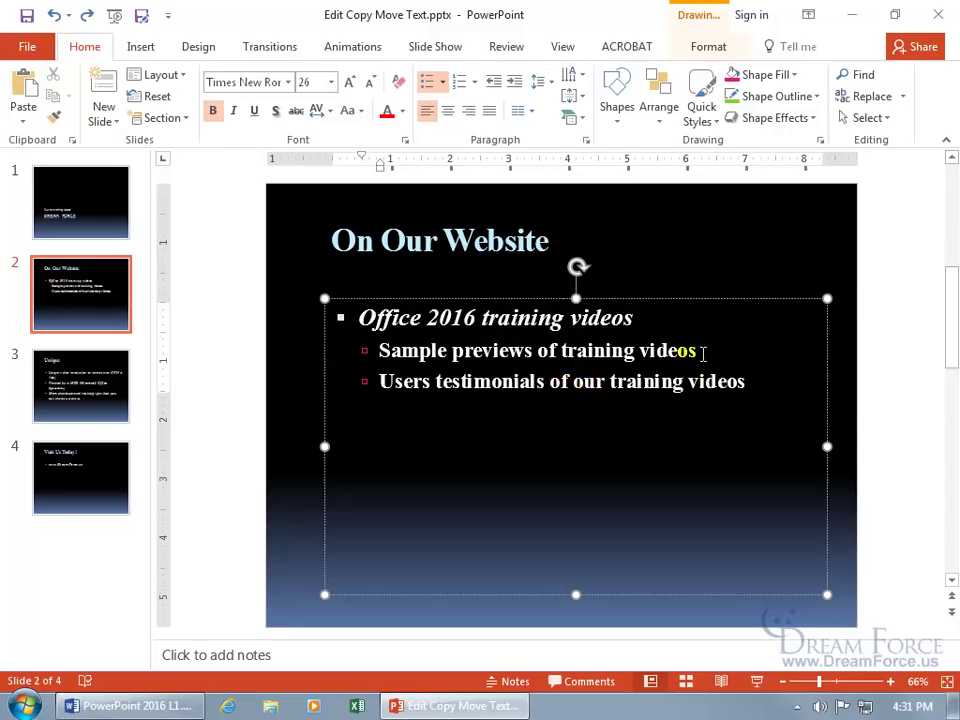
# Select the "Sample previews of training videos" sub-bullet on slide 2 and copy it again
pyautogui.moveTo(701, 354); pyautogui.dragTo(380, 352)
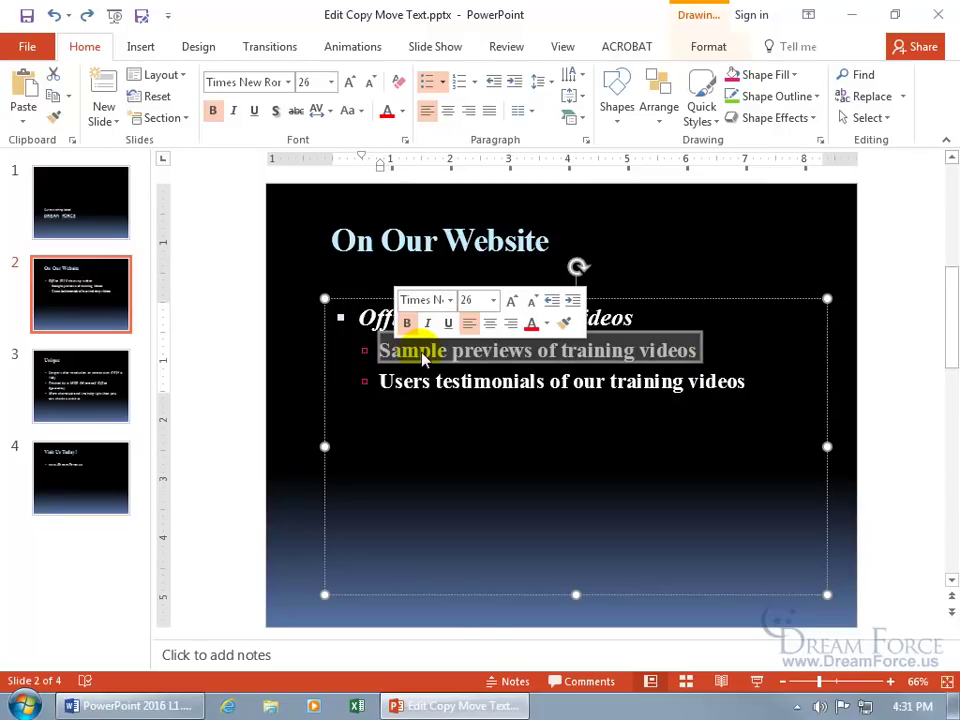
pyautogui.rightClick(431, 358)
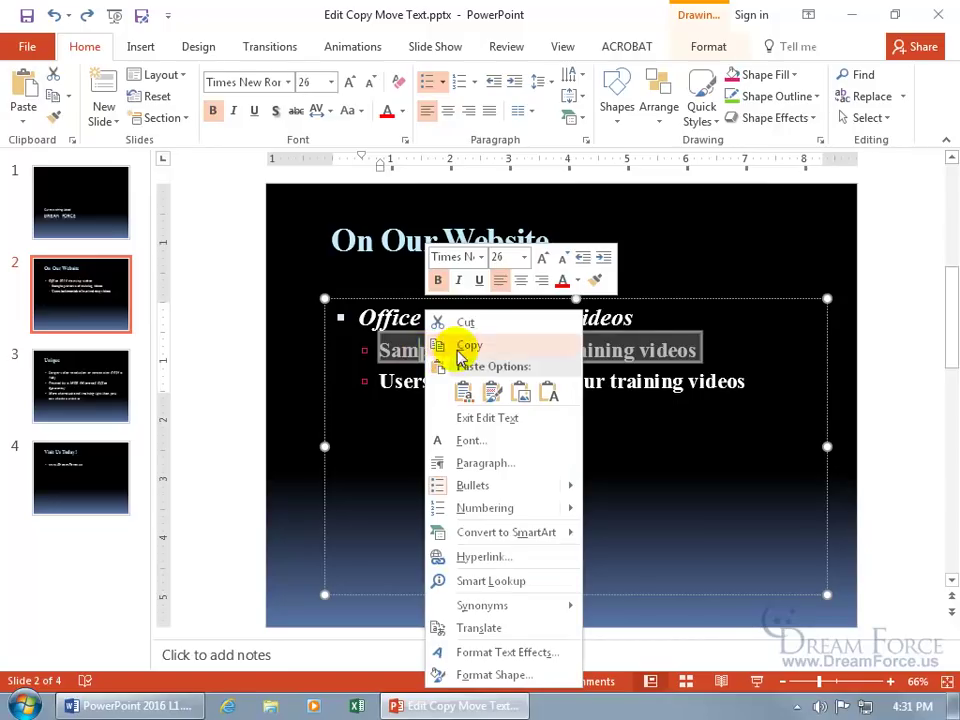
pyautogui.click(463, 345)
# Add an empty sub-bullet below "Users testimonials of our training videos" and remove it again
pyautogui.click(754, 385)
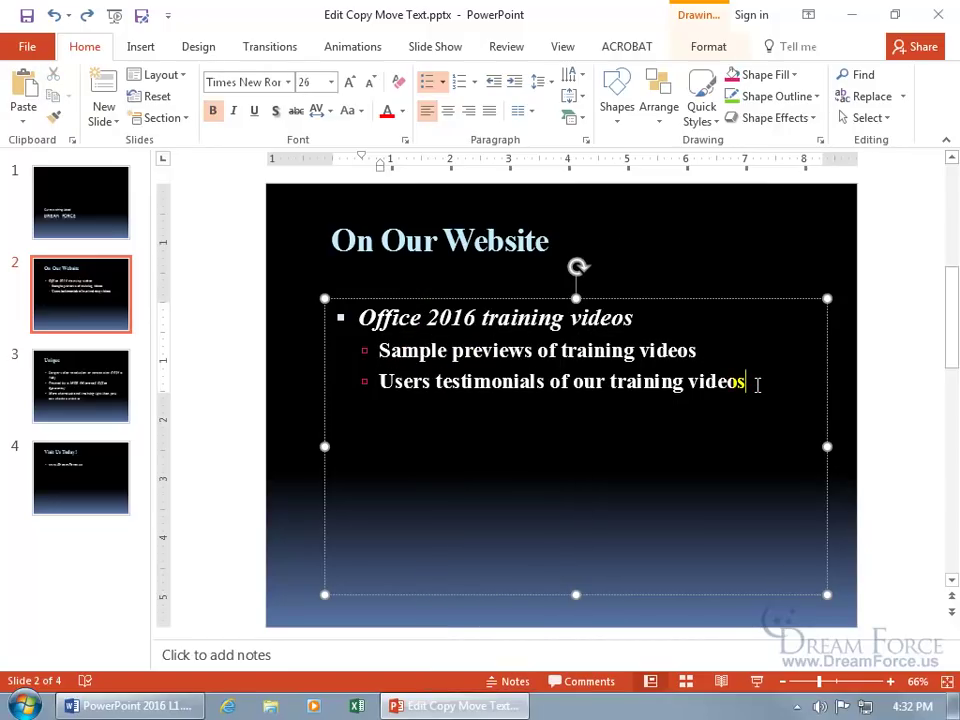
pyautogui.press('Return')
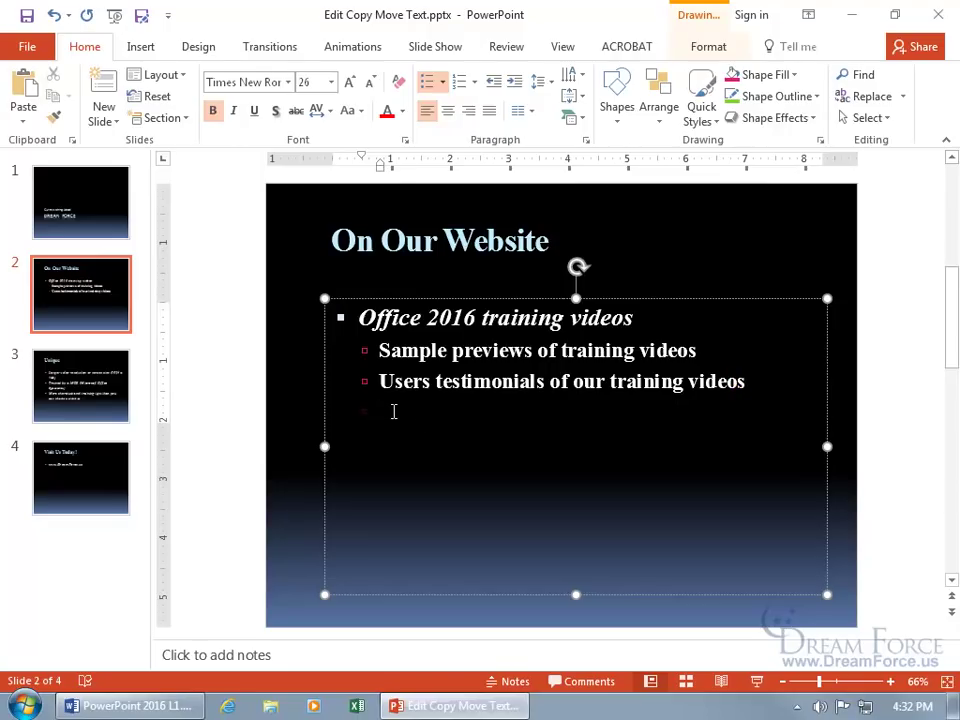
pyautogui.press('BackSpace')
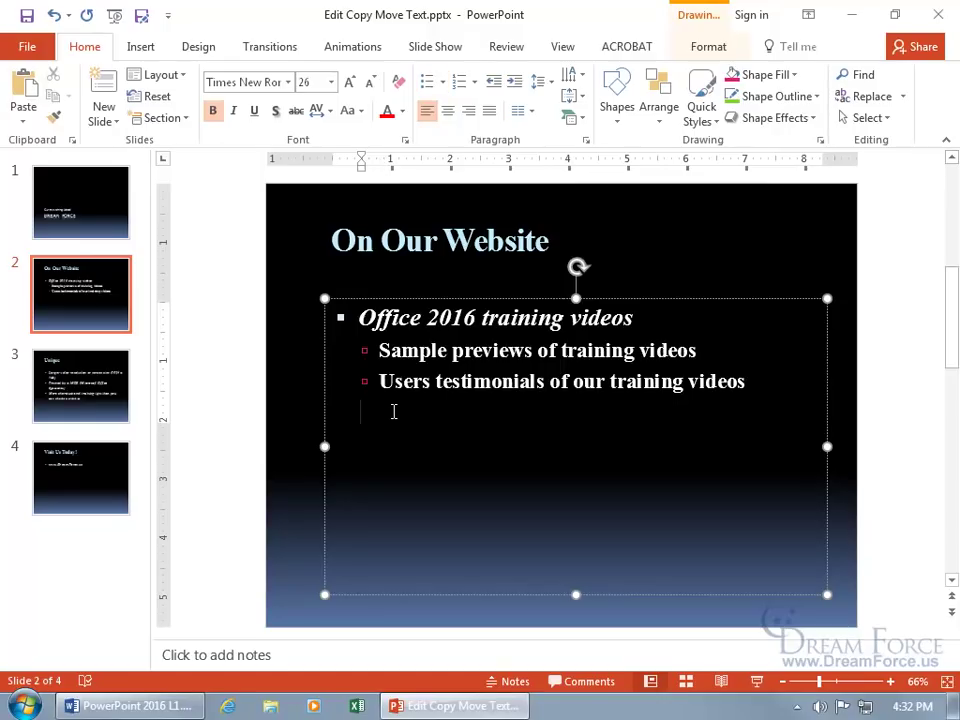
pyautogui.press('BackSpace')
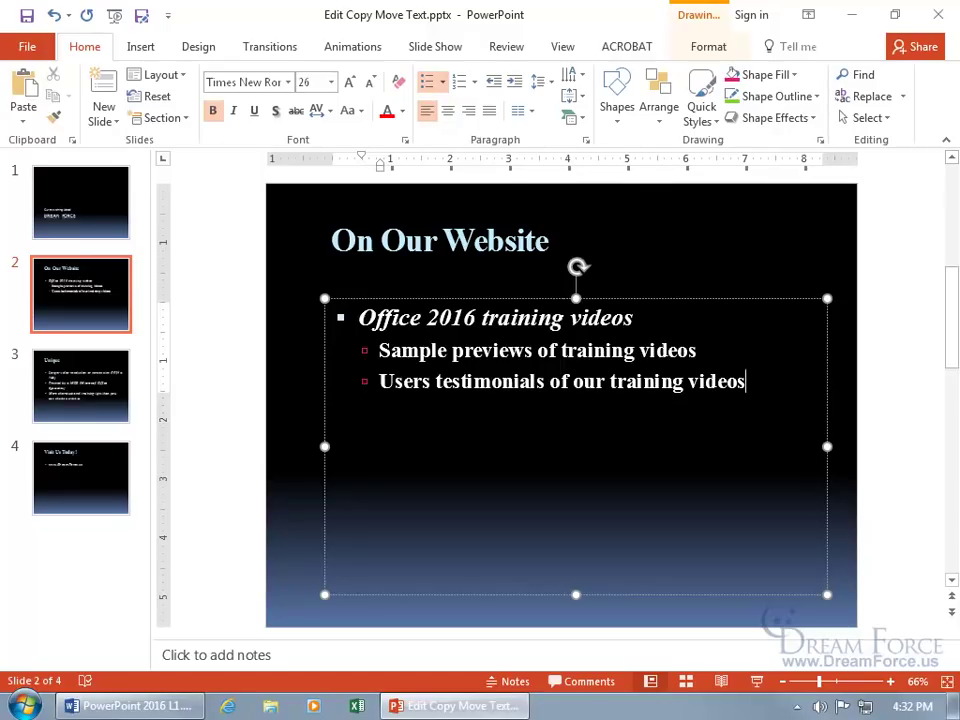
pyautogui.click(100, 478)
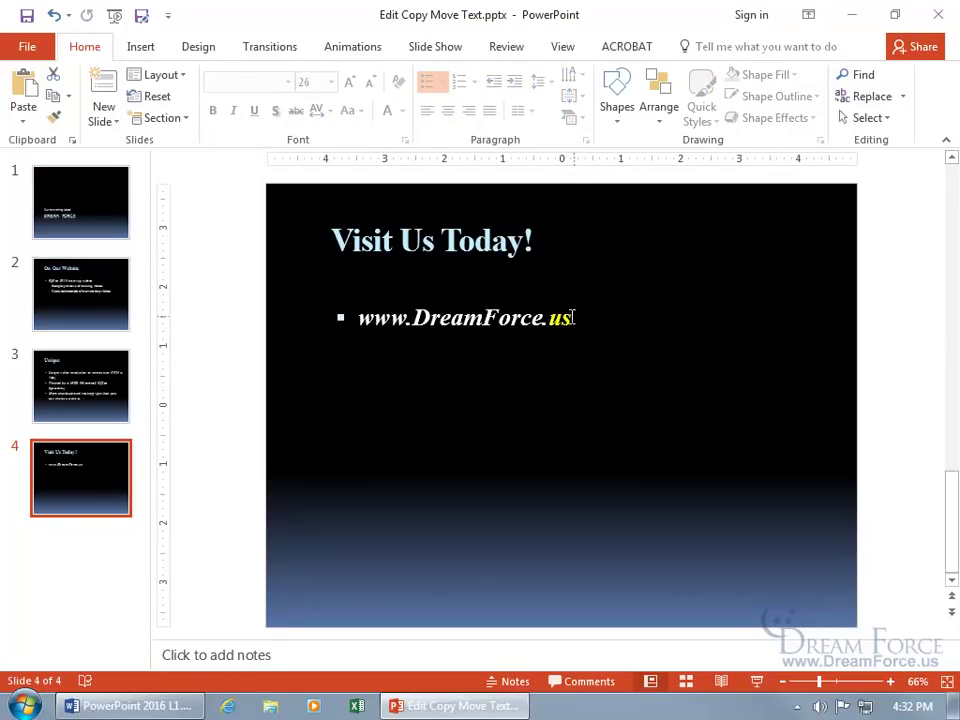
pyautogui.click(563, 318)
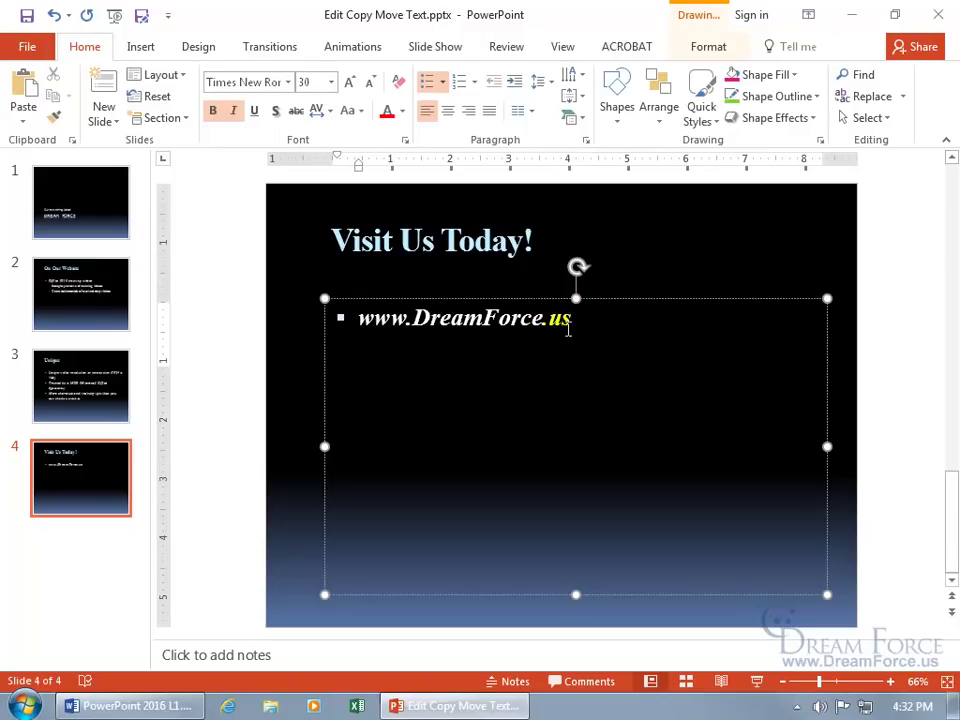
pyautogui.click(575, 318)
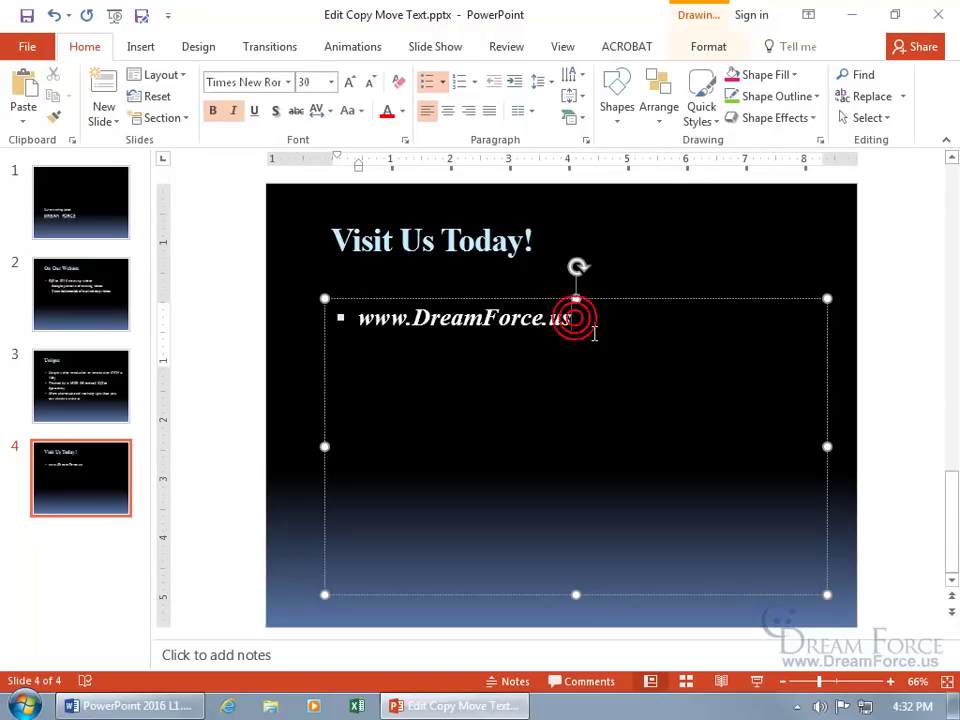
pyautogui.press('Return')
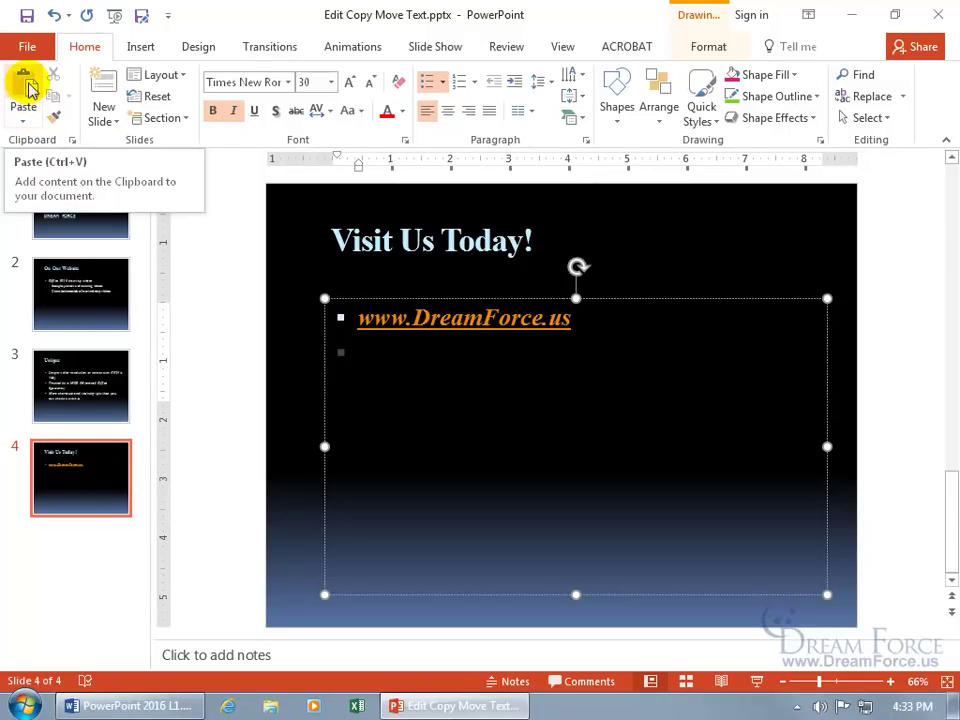
pyautogui.click(26, 90)
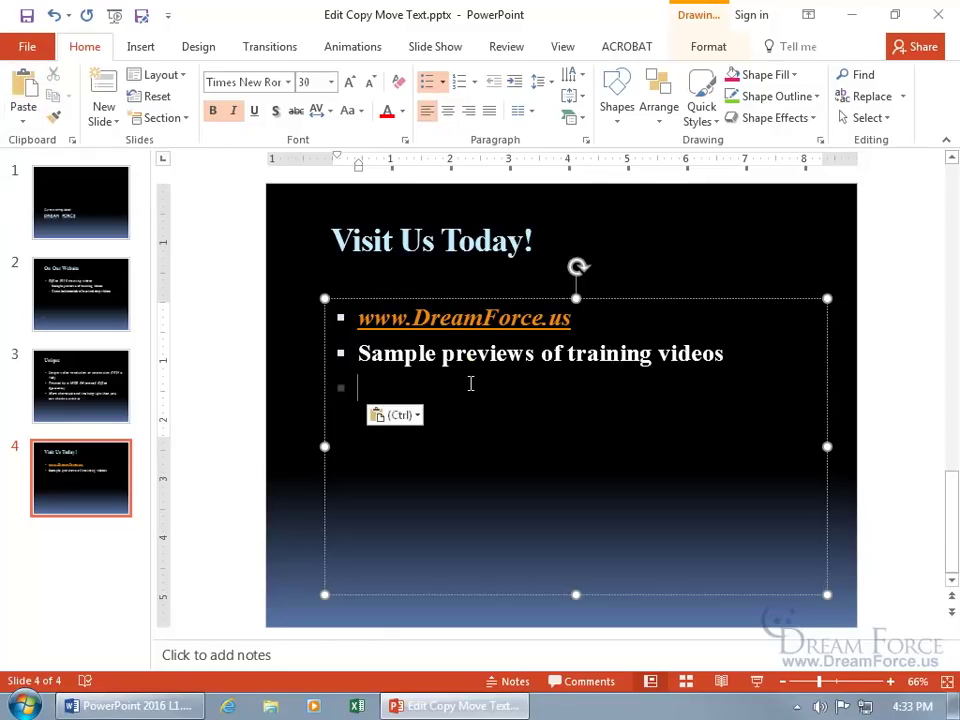
# Change the pasted "Sample previews of training videos" line to a picture using the paste options, and undo the paste
pyautogui.click(417, 420)
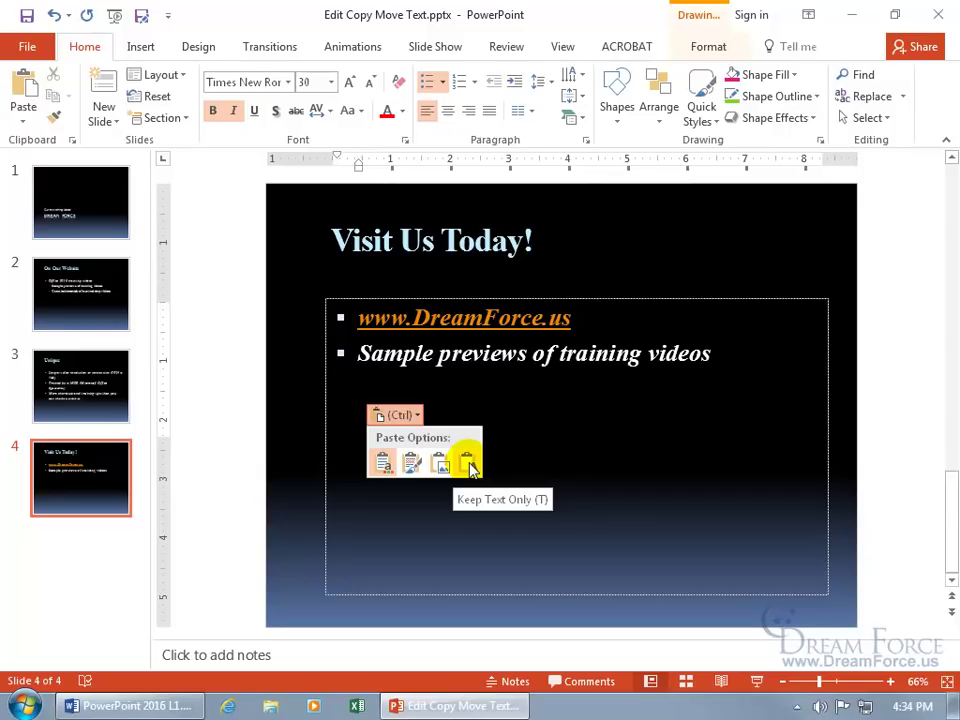
pyautogui.click(438, 458)
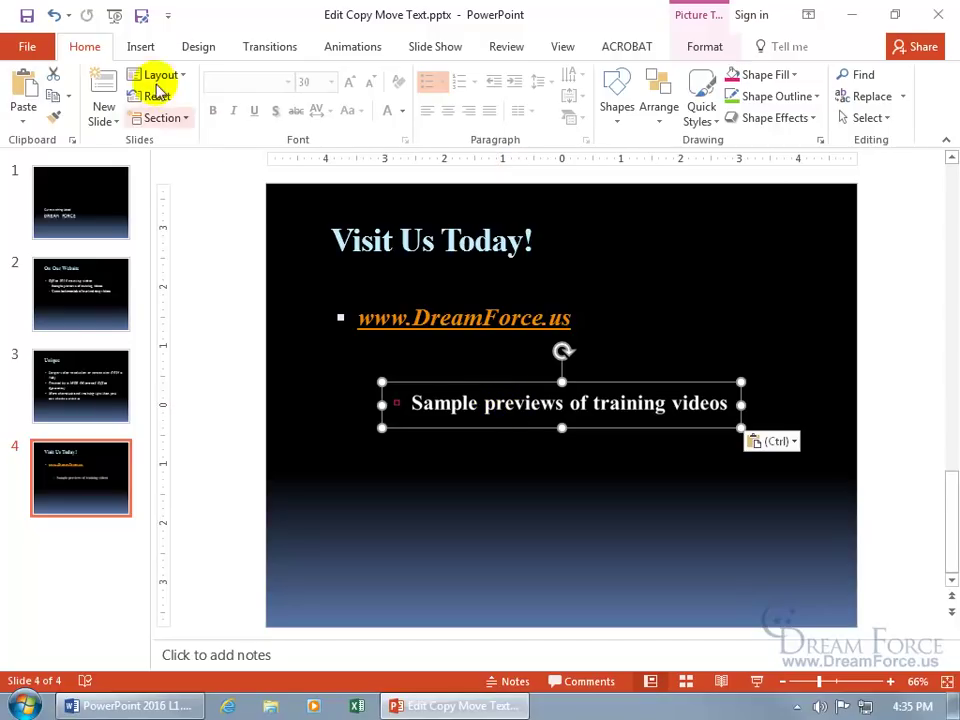
pyautogui.click(53, 15)
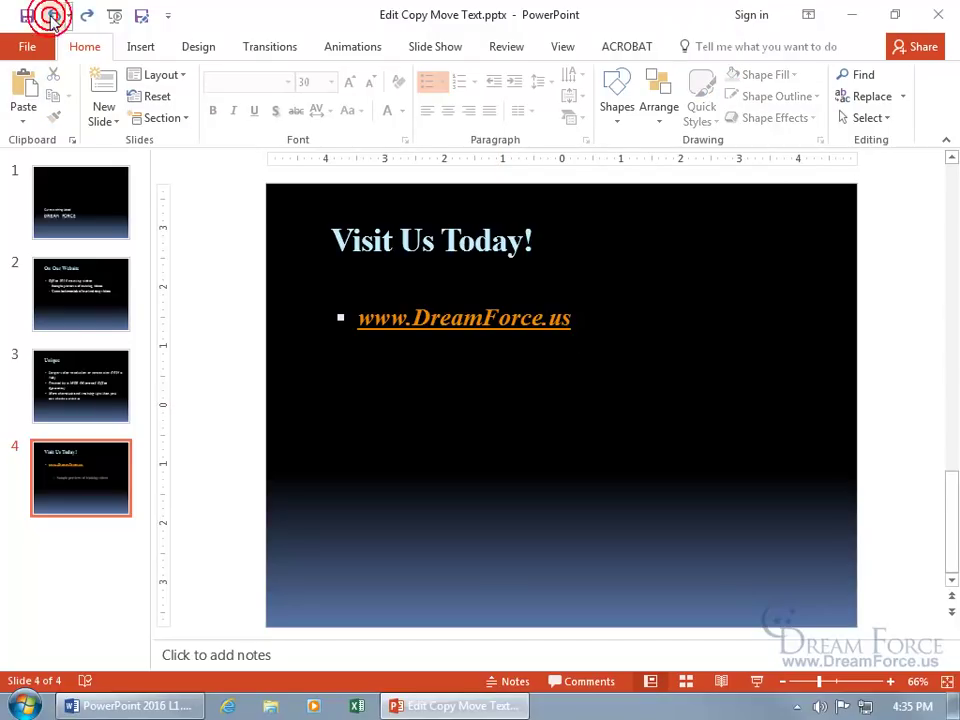
# Paste "Sample previews of training videos" into the empty second bullet on slide 4 with the Use Destination Theme option
pyautogui.click(392, 360)
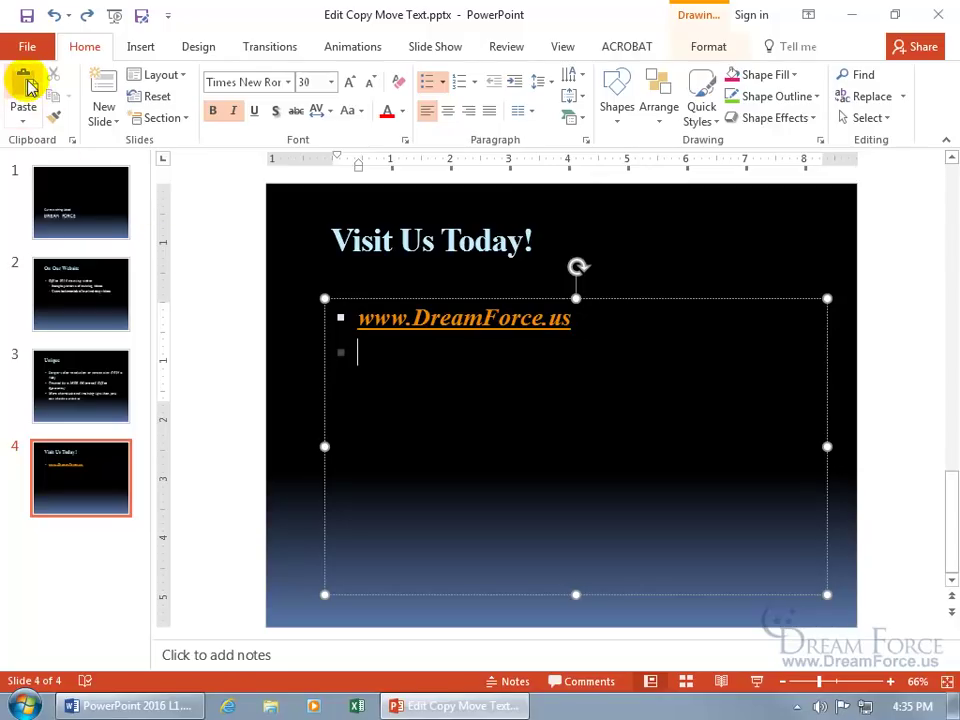
pyautogui.click(25, 110)
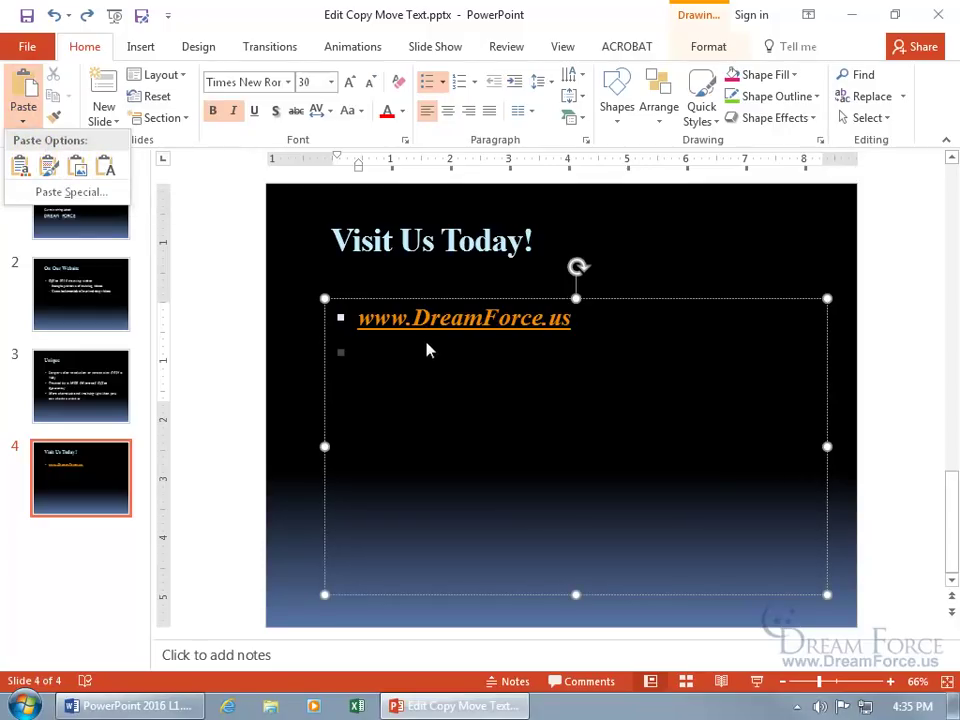
pyautogui.click(378, 356)
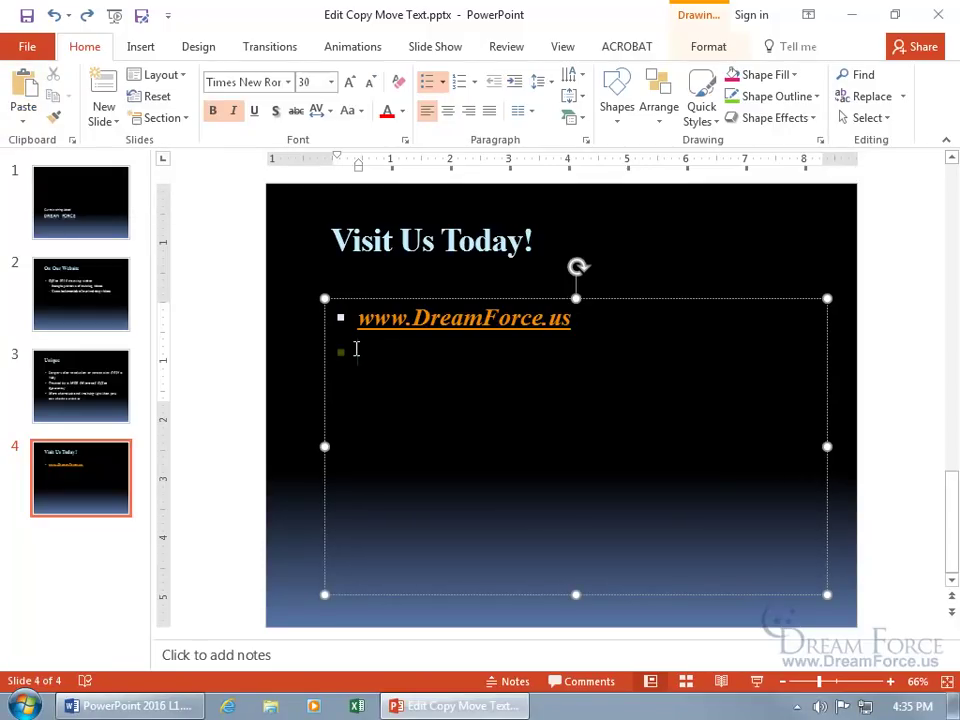
pyautogui.rightClick(356, 349)
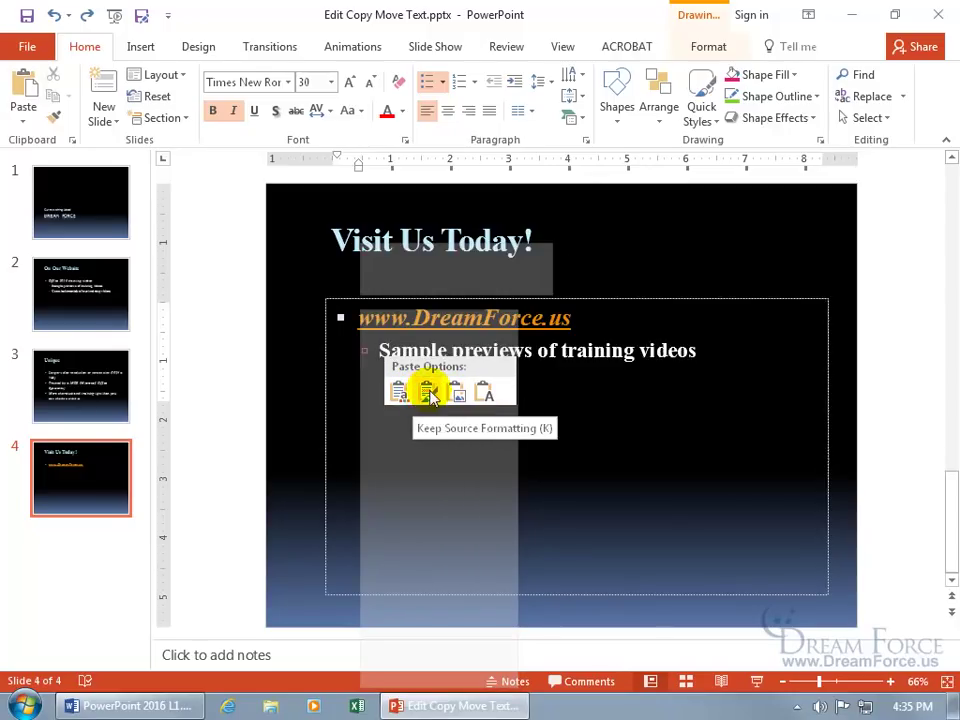
pyautogui.click(398, 394)
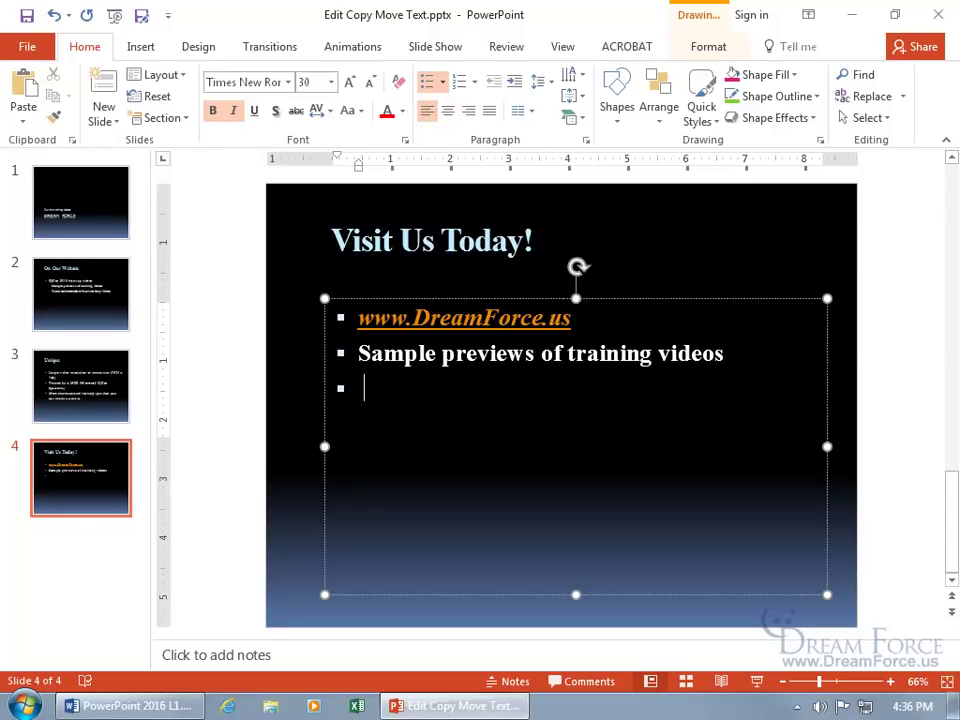
pyautogui.moveTo(358, 353); pyautogui.dragTo(378, 357)
pyautogui.moveTo(575, 318); pyautogui.dragTo(362, 318)
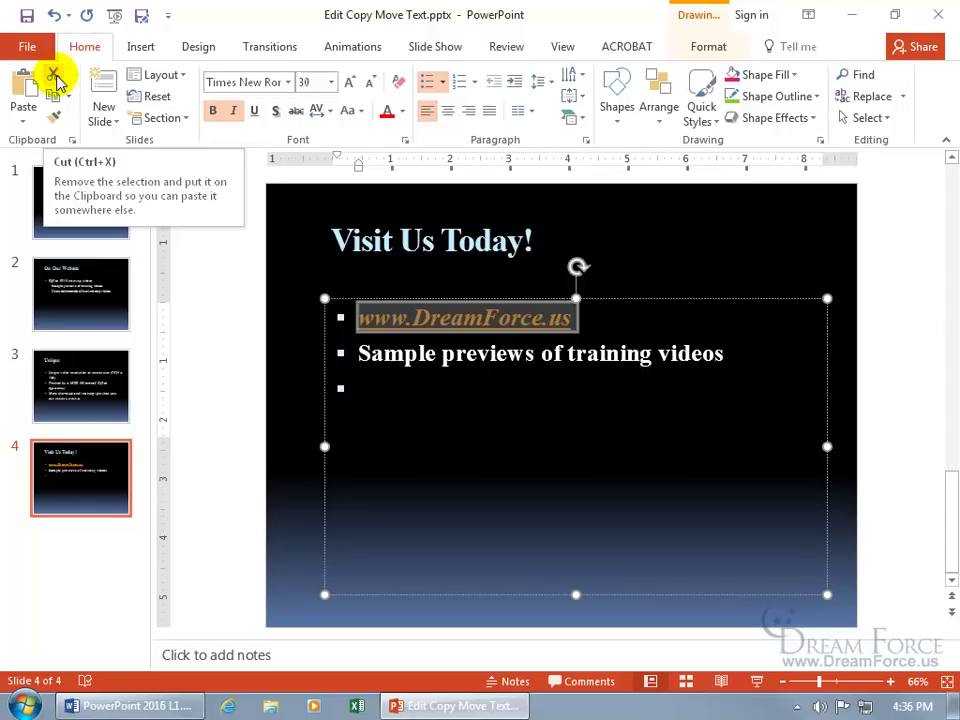
pyautogui.rightClick(424, 320)
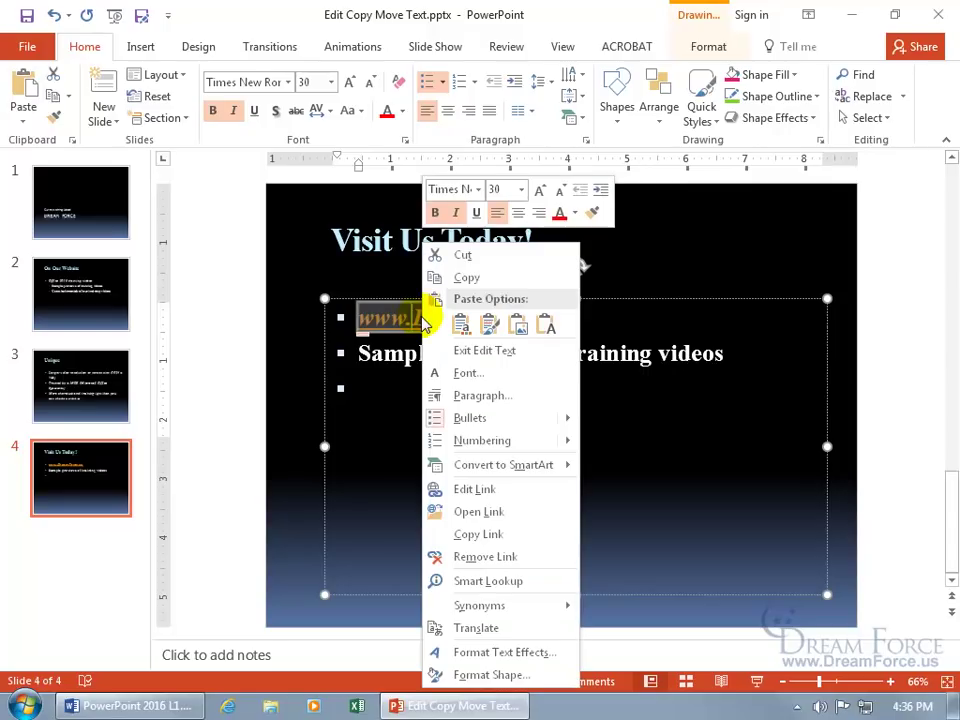
pyautogui.click(456, 257)
pyautogui.hotkey('ctrl', 'i')
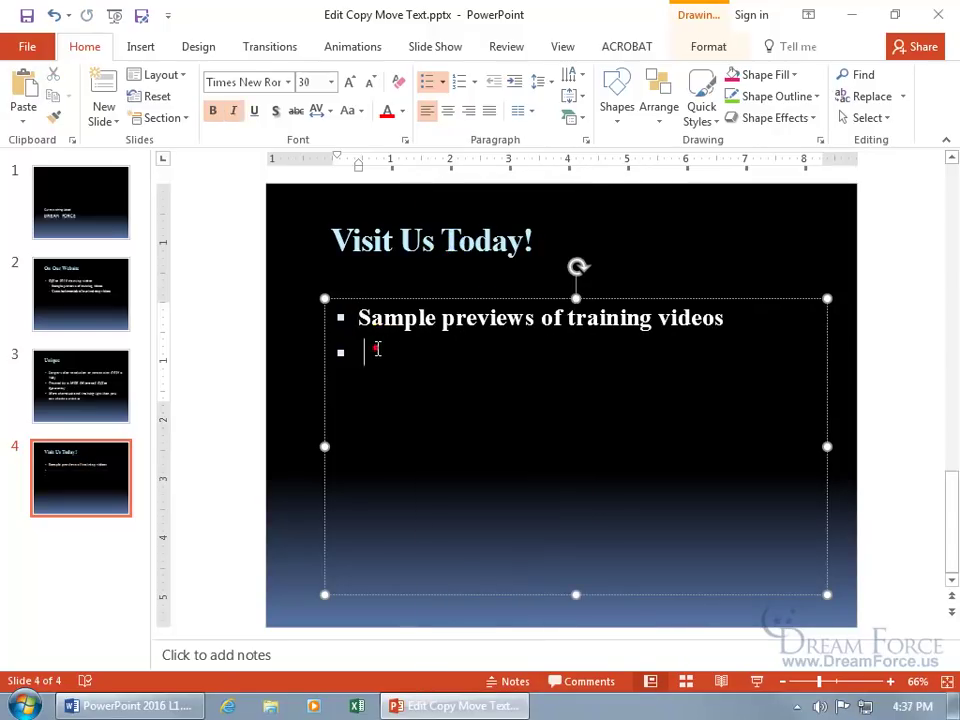
pyautogui.rightClick(378, 348)
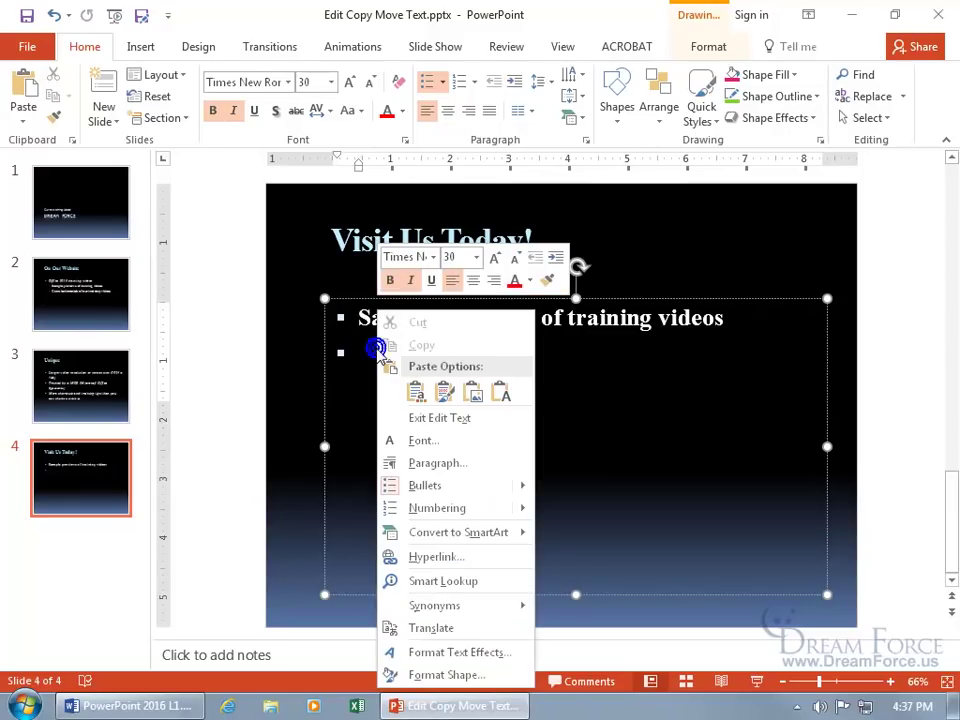
pyautogui.click(415, 393)
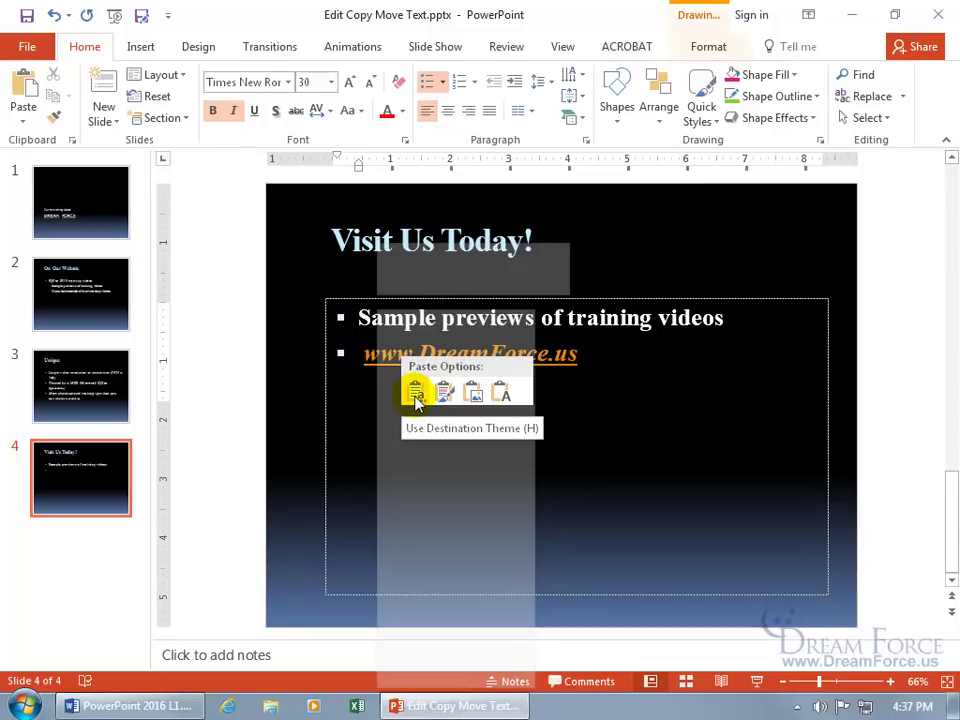
pyautogui.click(415, 393)
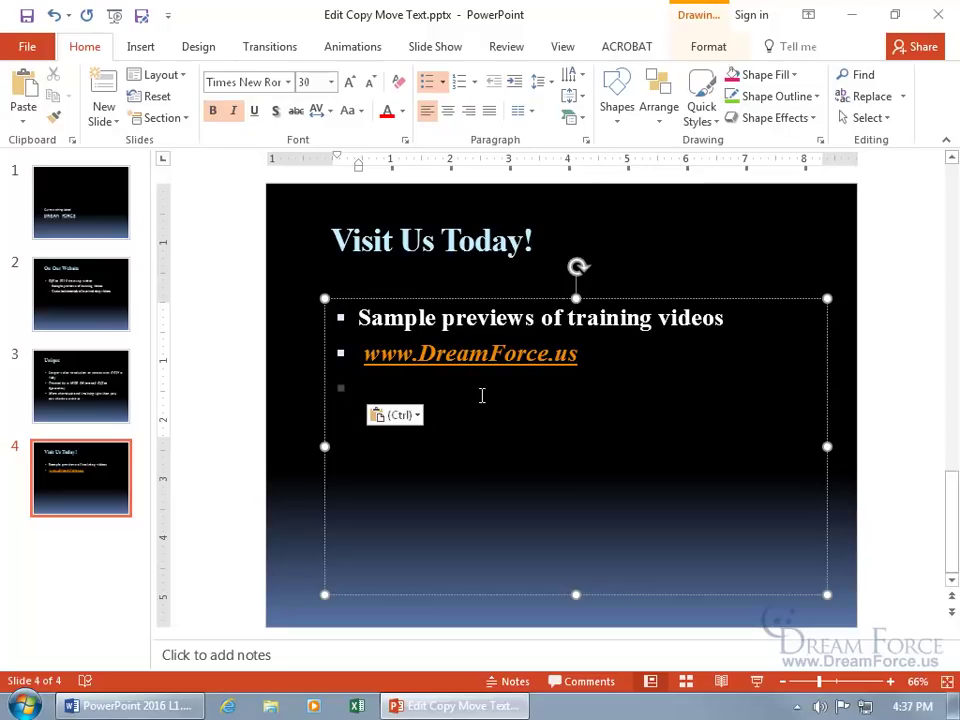
pyautogui.moveTo(587, 356); pyautogui.dragTo(366, 355)
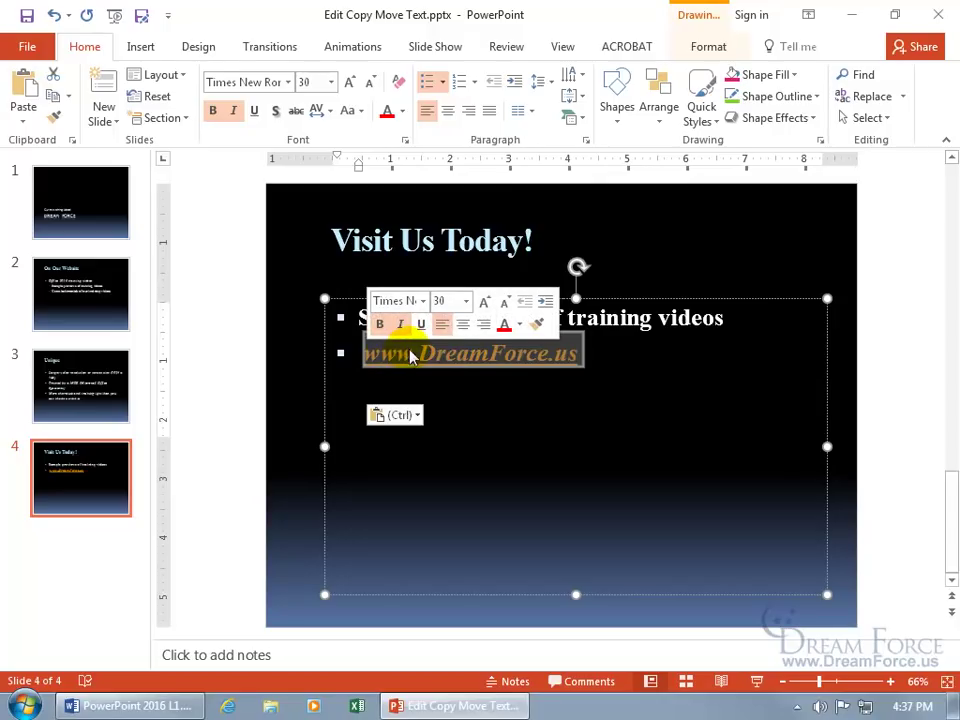
pyautogui.moveTo(417, 350); pyautogui.dragTo(388, 323)
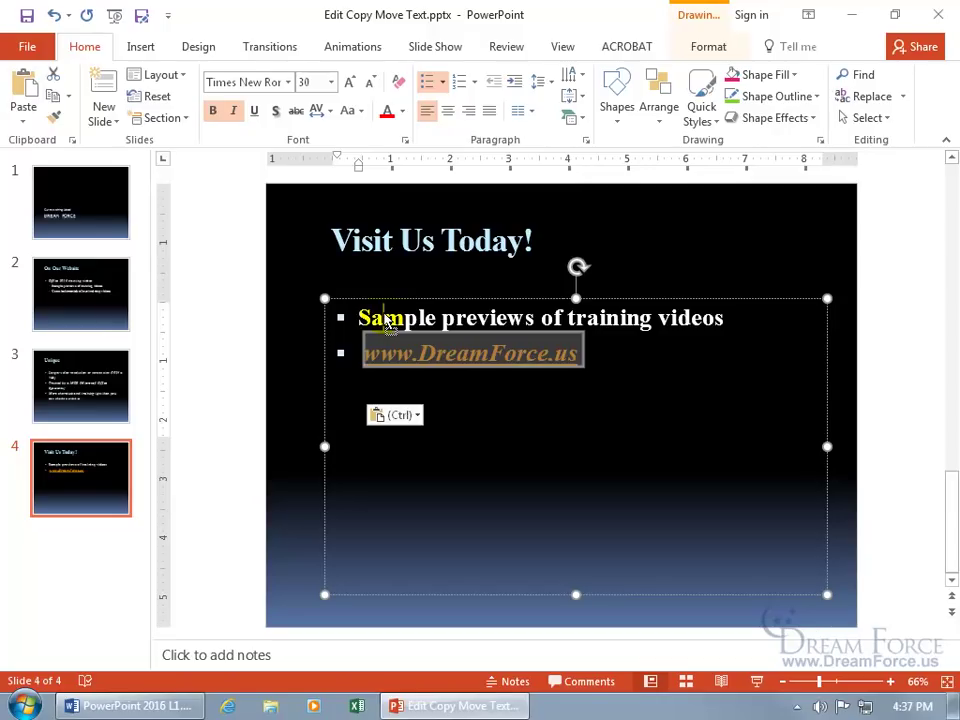
pyautogui.moveTo(388, 322); pyautogui.dragTo(399, 276)
pyautogui.moveTo(399, 276); pyautogui.dragTo(422, 258)
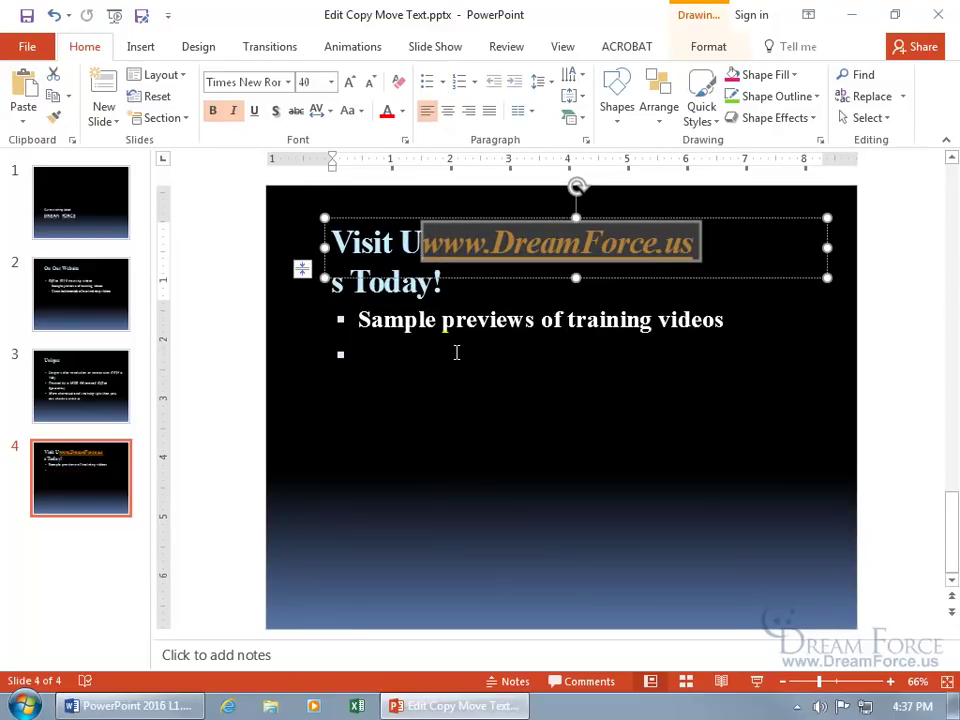
pyautogui.click(55, 17)
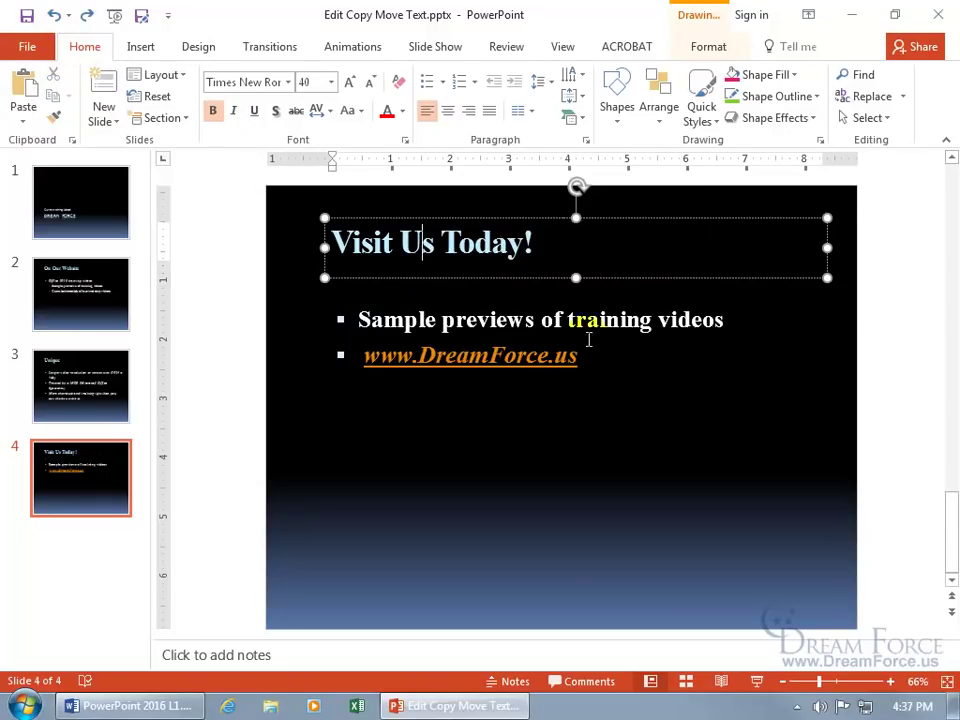
pyautogui.moveTo(600, 350); pyautogui.dragTo(366, 354)
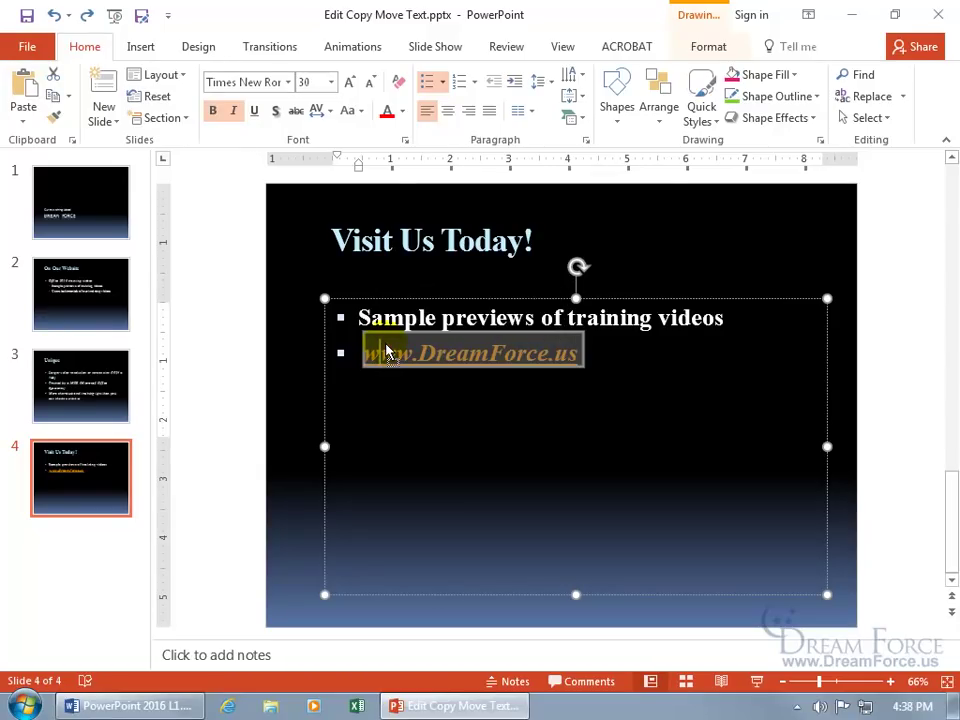
pyautogui.moveTo(387, 352); pyautogui.dragTo(352, 317)
pyautogui.click(377, 388)
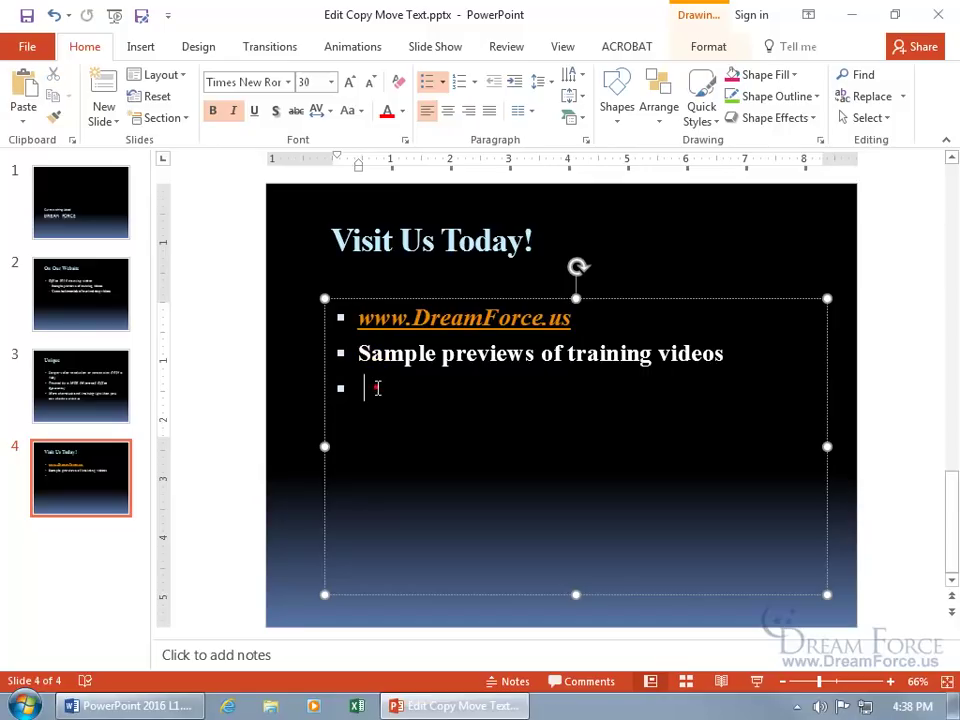
pyautogui.hotkey('ctrl', 'z')
pyautogui.press('BackSpace')
pyautogui.press('BackSpace')
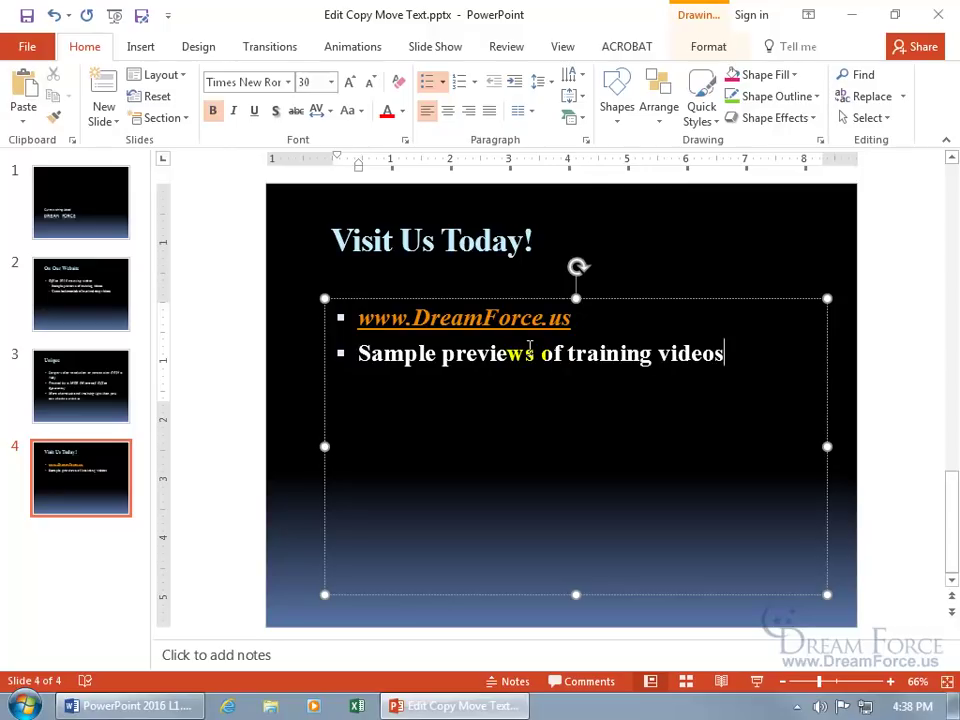
# Minimise the presentation and open the Edit Copy Move Text Word document from the desktop
pyautogui.click(853, 16)
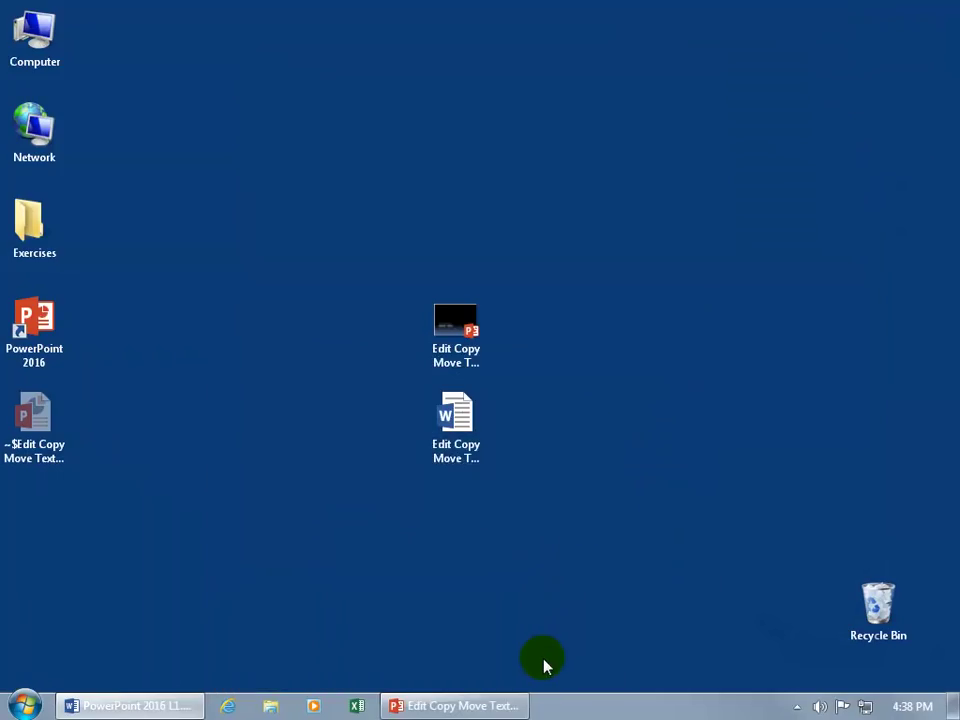
pyautogui.click(457, 428)
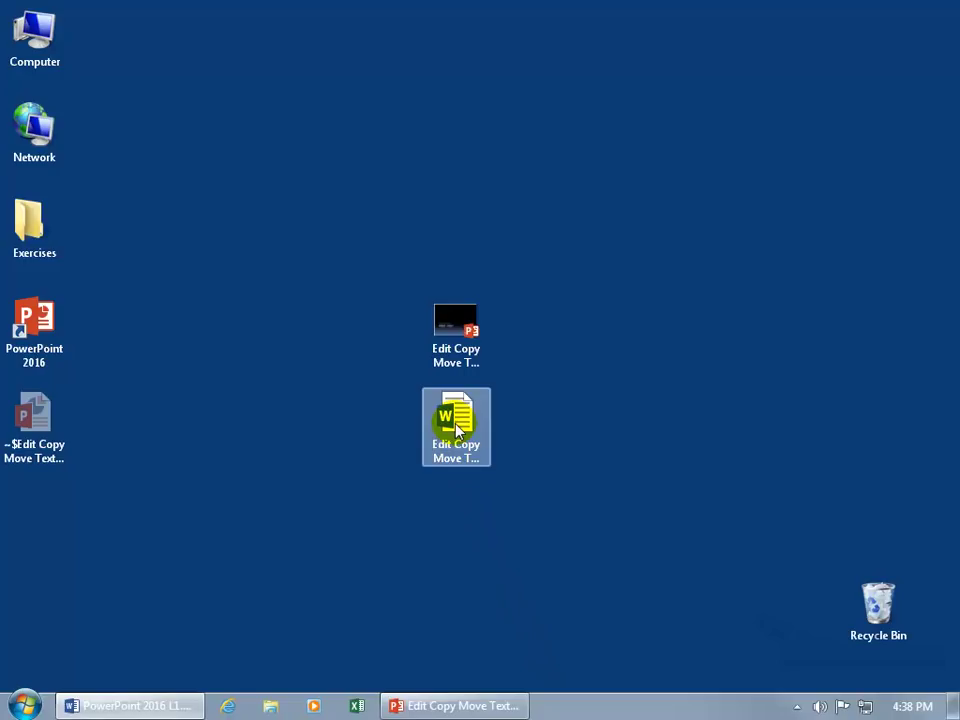
pyautogui.doubleClick(457, 428)
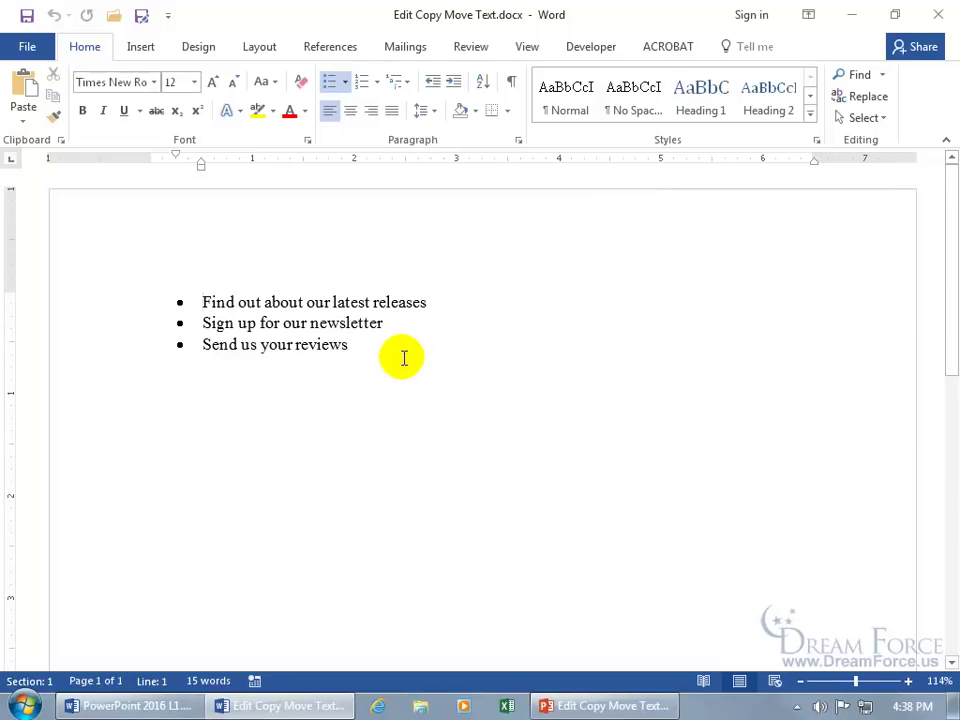
# Transfer the three selected bullets from the Word document directly onto slide 4 in PowerPoint, and undo the insertion
pyautogui.moveTo(364, 344); pyautogui.dragTo(199, 300)
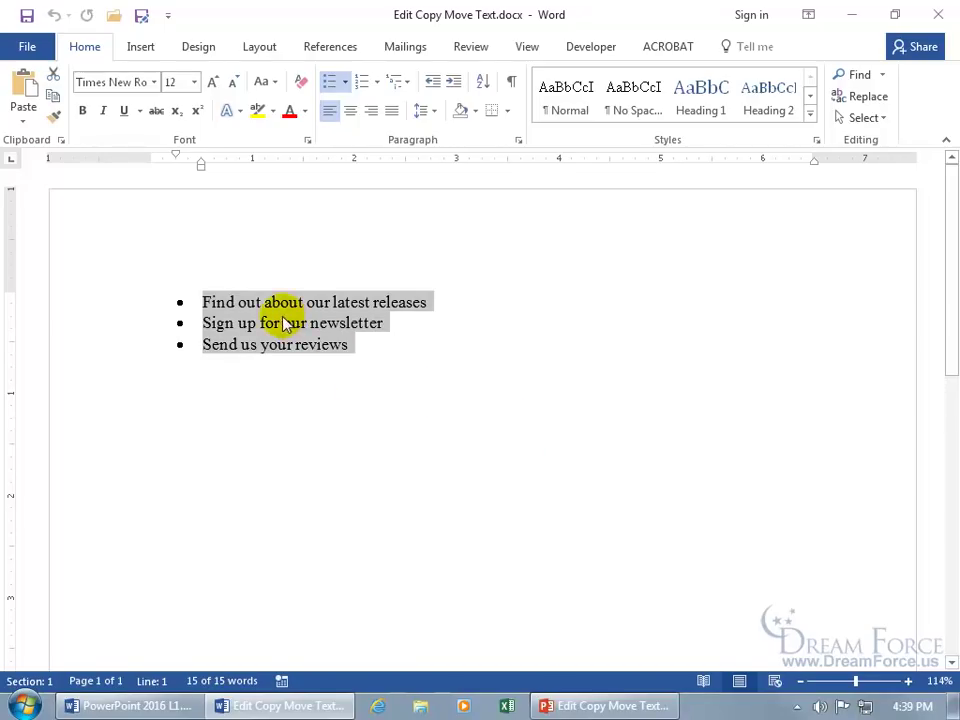
pyautogui.moveTo(287, 323); pyautogui.dragTo(448, 490)
pyautogui.moveTo(512, 560); pyautogui.dragTo(471, 411)
pyautogui.click(590, 446)
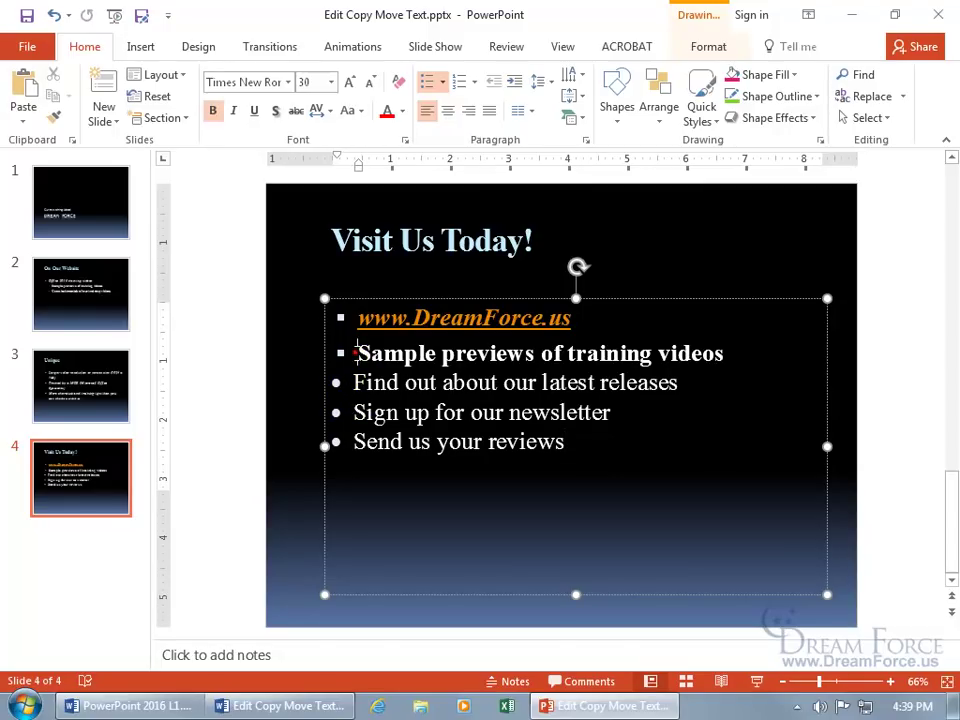
pyautogui.moveTo(557, 447); pyautogui.dragTo(578, 446)
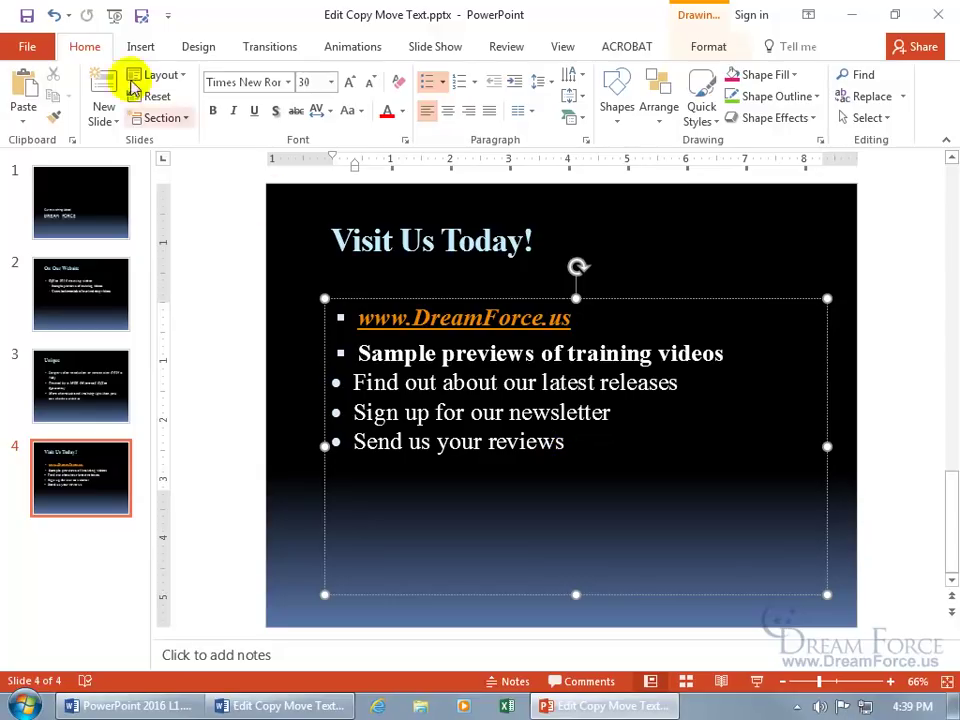
pyautogui.click(54, 16)
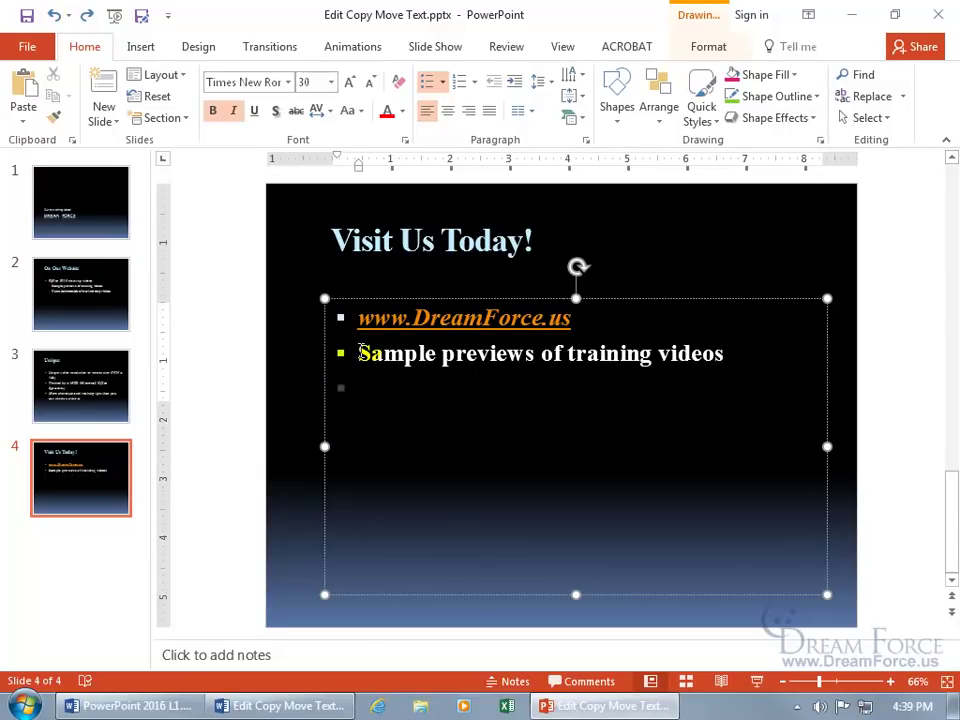
# Copy the three bullets in the Word document, paste them below "Sample previews of training videos" on slide 4, and show the paste options
pyautogui.click(315, 706)
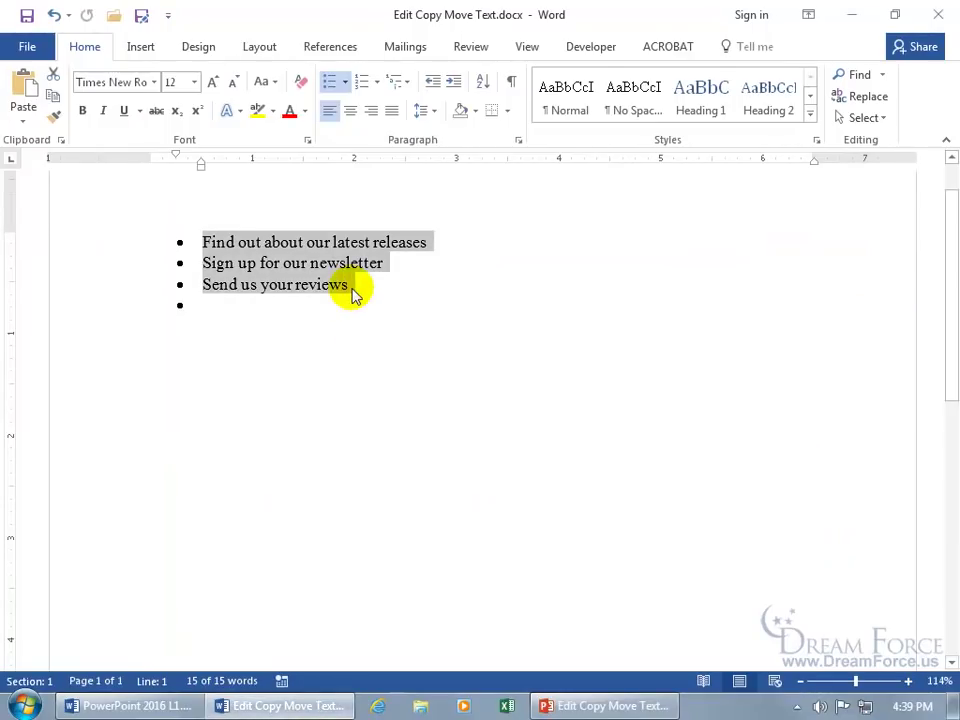
pyautogui.click(54, 97)
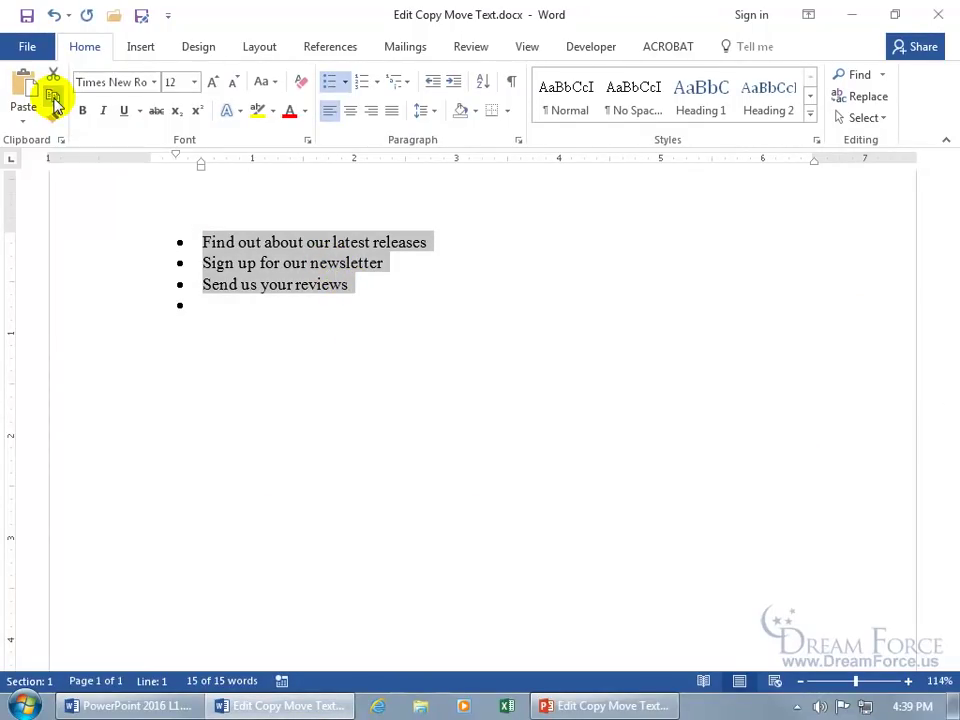
pyautogui.click(596, 707)
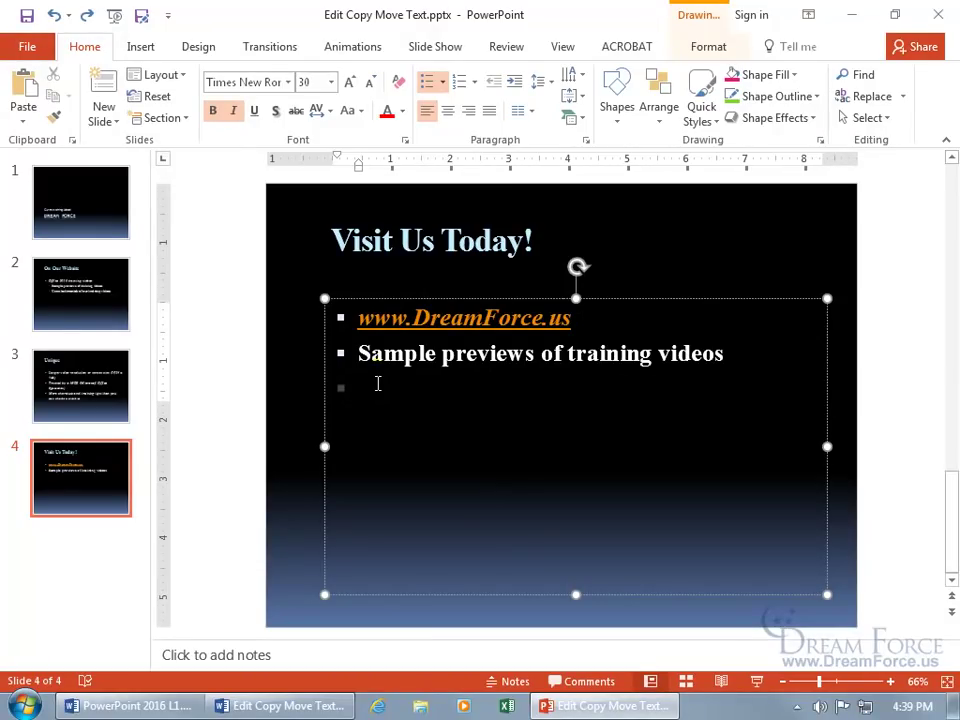
pyautogui.hotkey('ctrl', 'v')
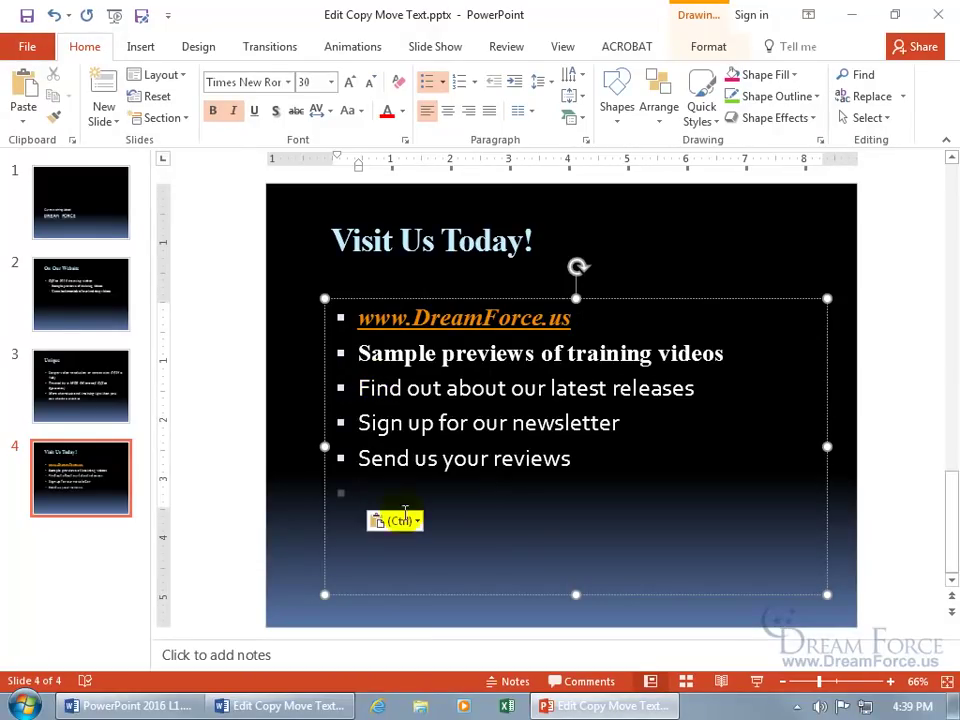
pyautogui.click(414, 527)
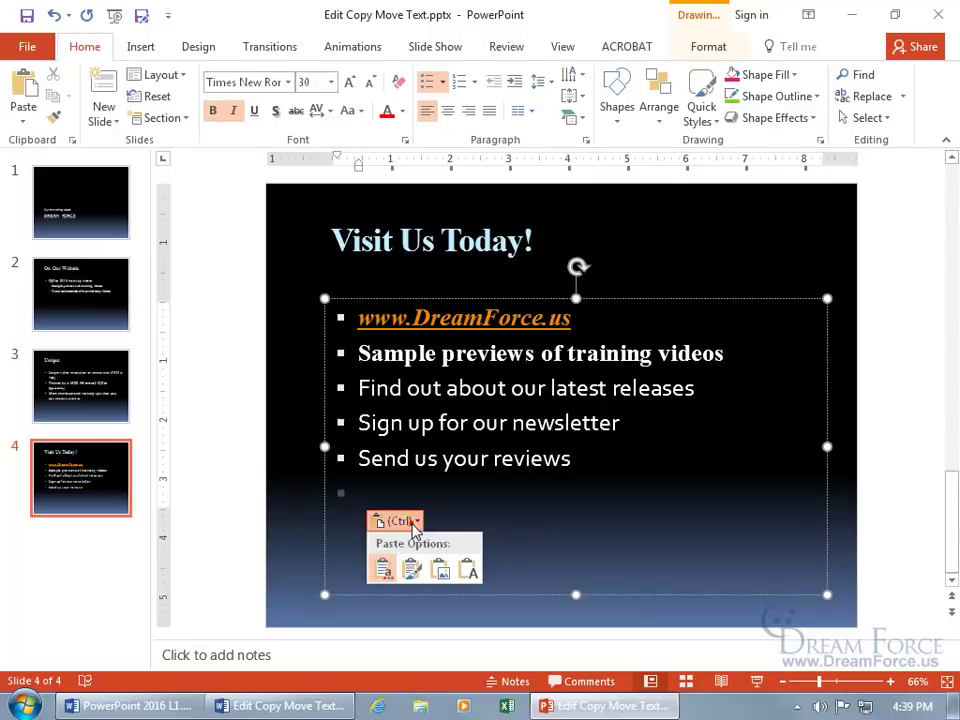